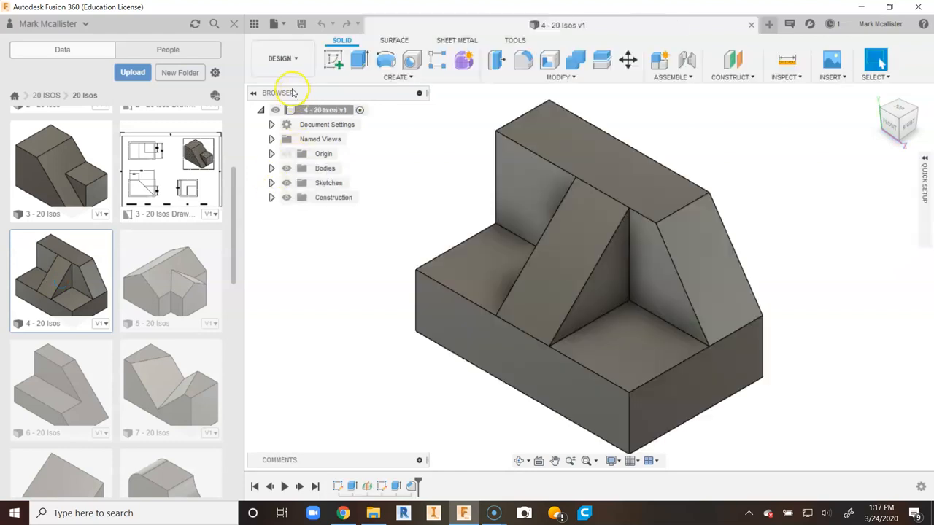
Step: Create a new drawing from the full-assembly design using the PLTW TITLE BLOCK template
click(281, 59)
mouse_move(307, 216)
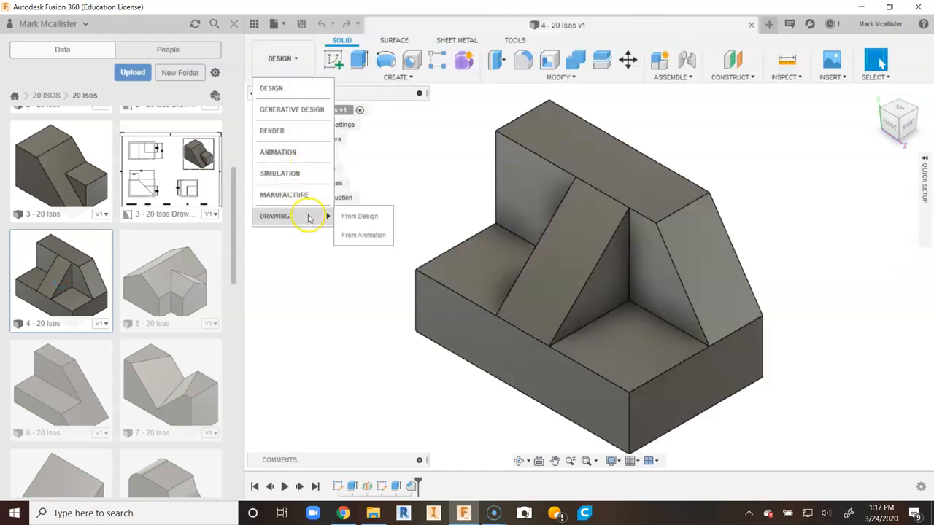
click(350, 216)
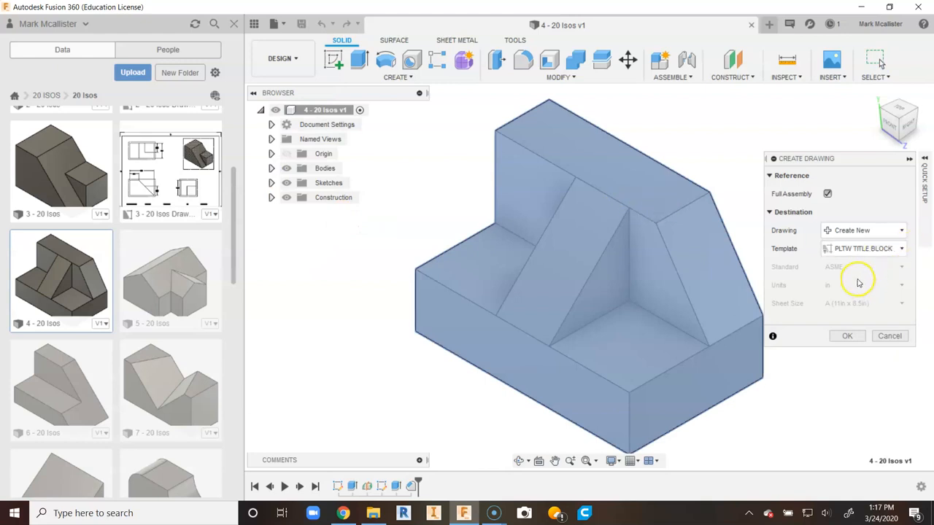
click(846, 335)
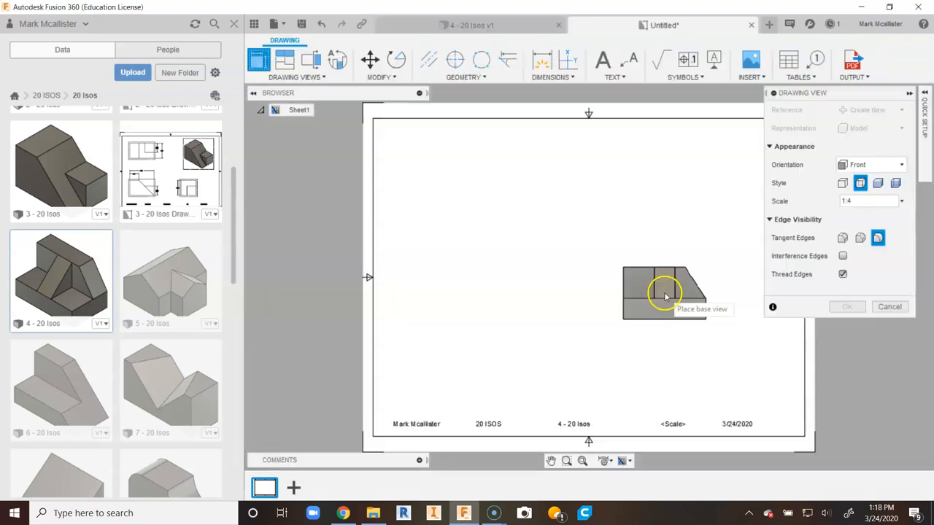
Step: Place the front base view at 1:3 scale in the lower-left area of the sheet
click(902, 202)
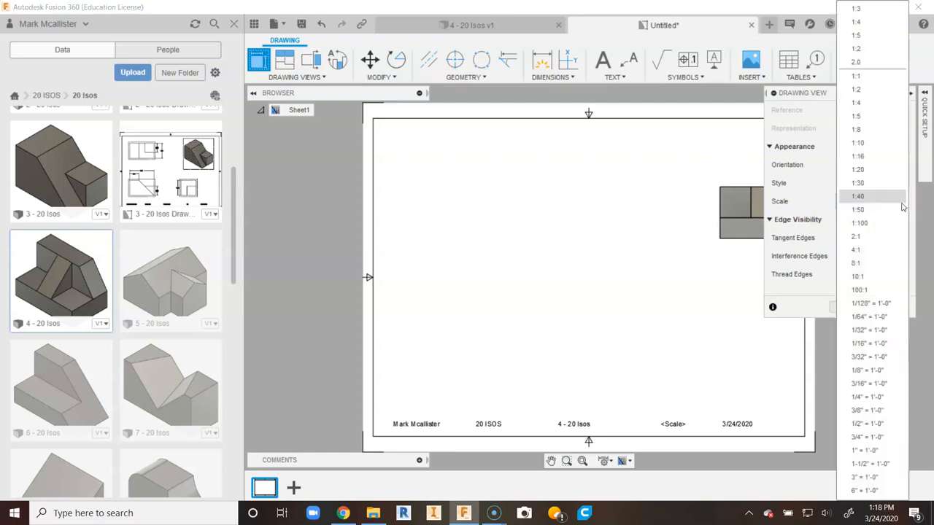
click(858, 8)
click(475, 361)
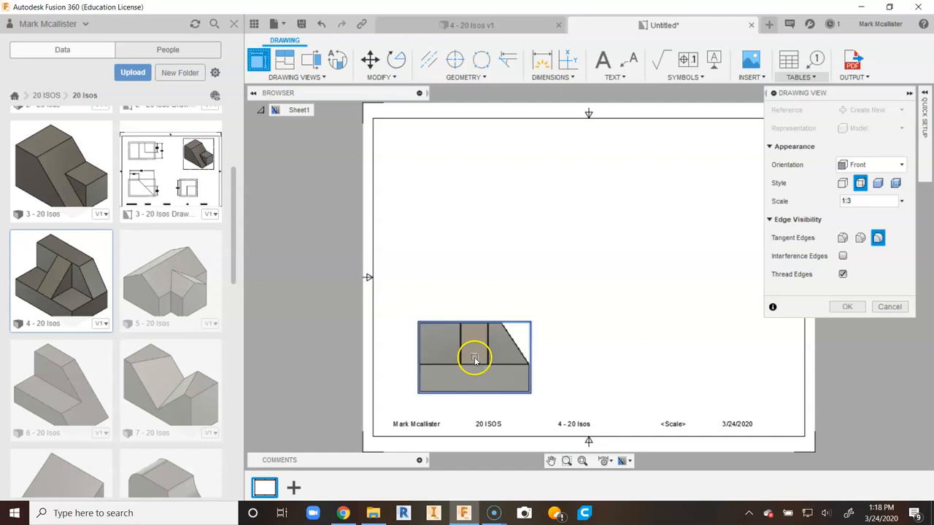
click(843, 306)
Step: Project a top view, a right-side view and an isometric view at the sheet's upper right from the front view
click(290, 65)
click(457, 345)
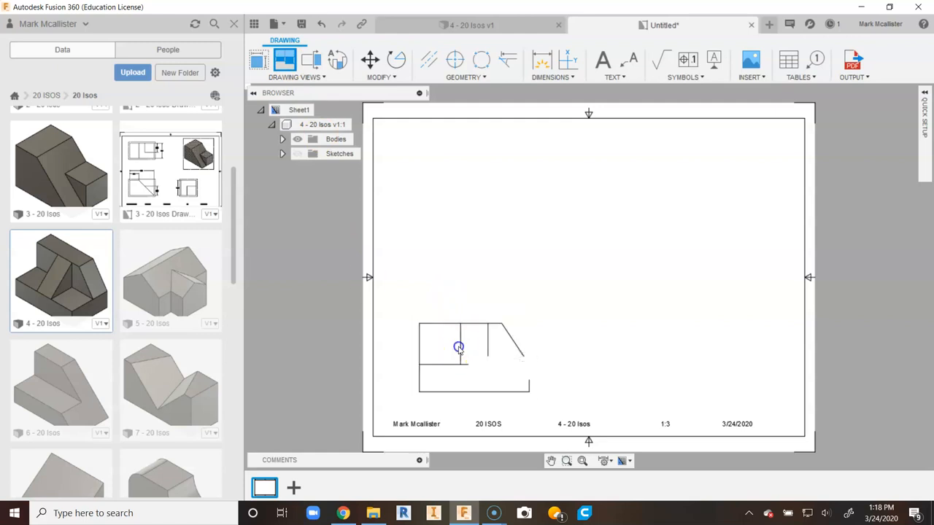
click(450, 198)
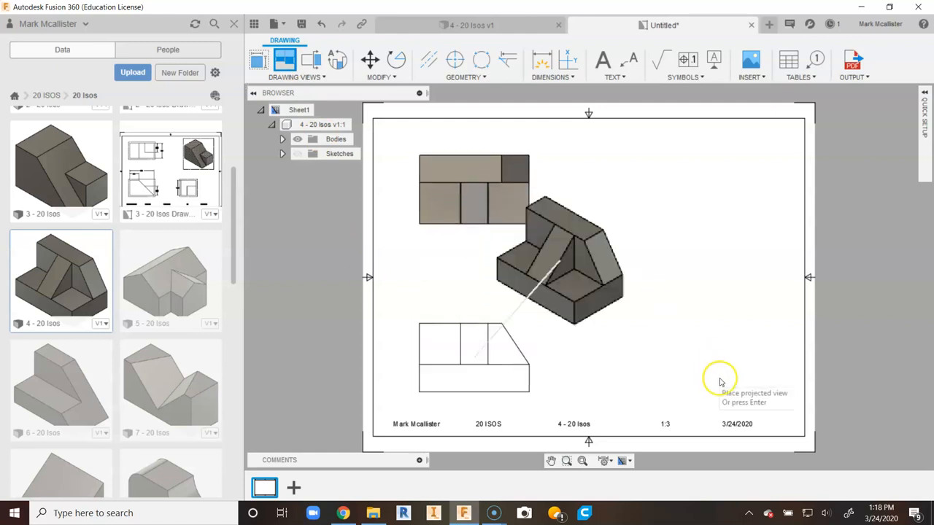
click(699, 328)
click(704, 206)
right_click(605, 253)
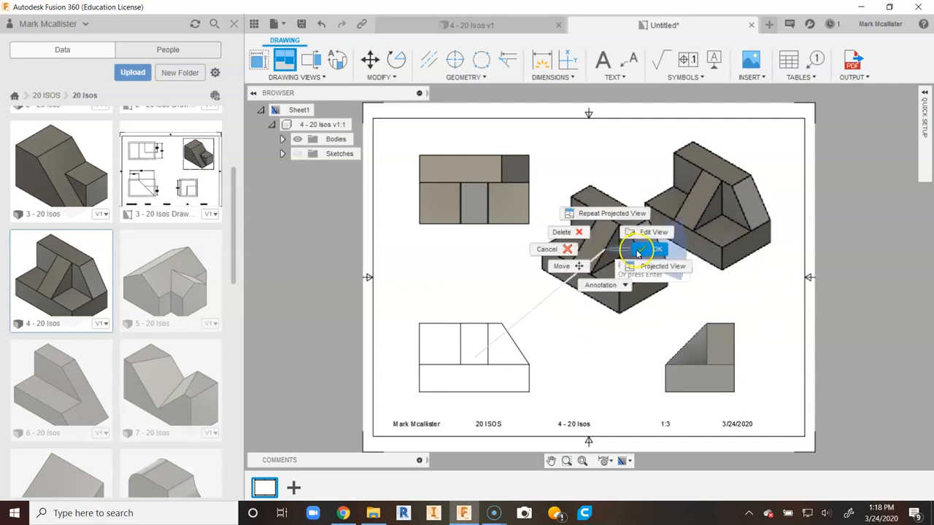
click(638, 253)
Step: Change the isometric view's style to shaded with visible edges only
click(656, 273)
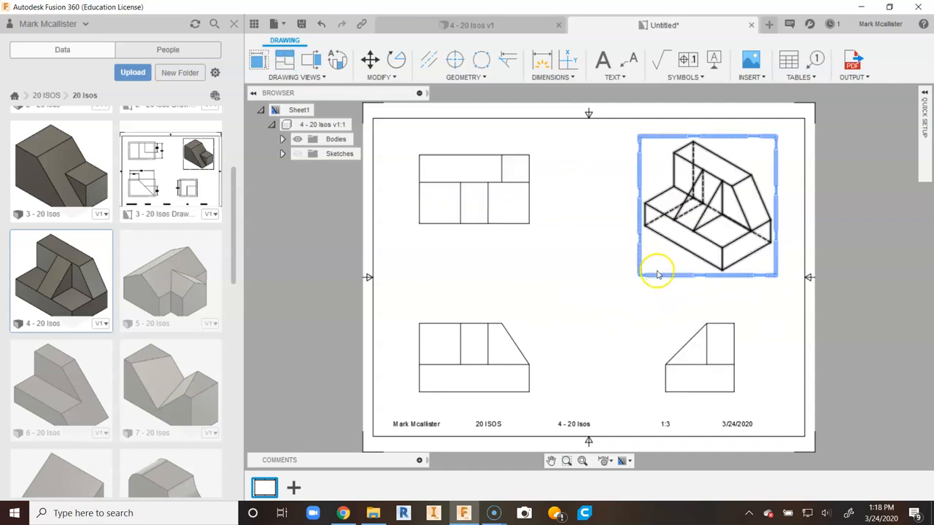
double_click(656, 274)
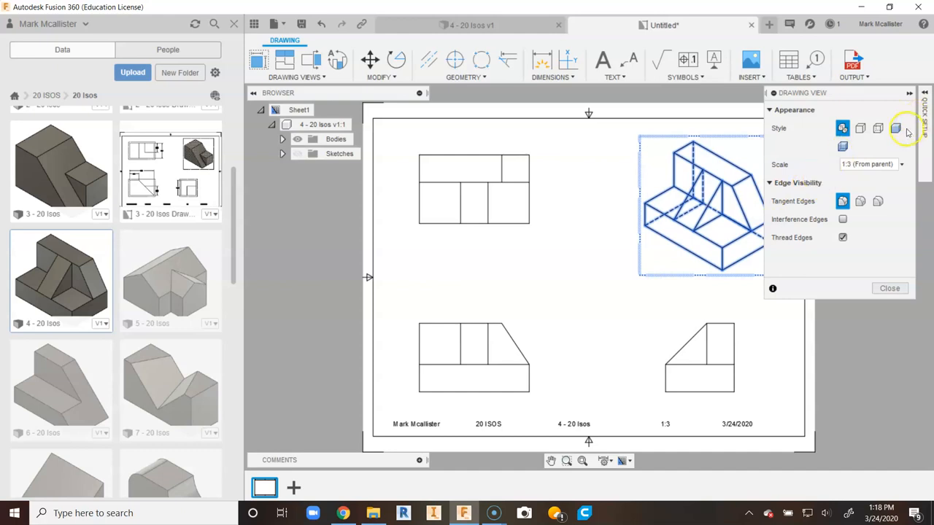
click(897, 128)
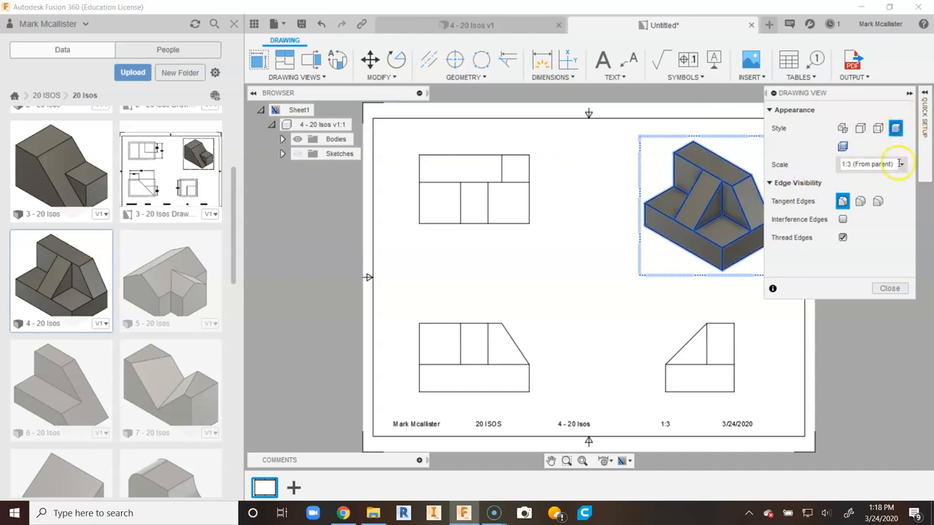
click(888, 289)
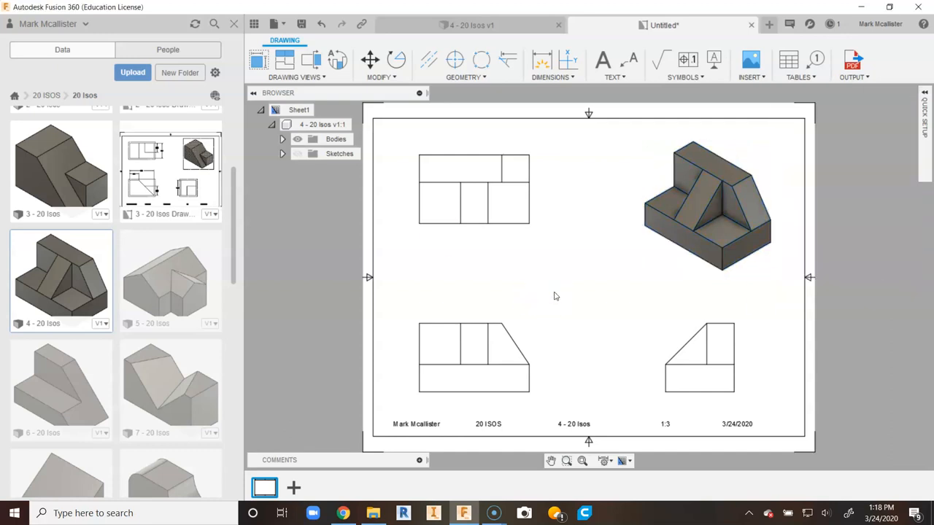
Step: Dimension the overall width of the top view, placing the dimension just below it
click(545, 60)
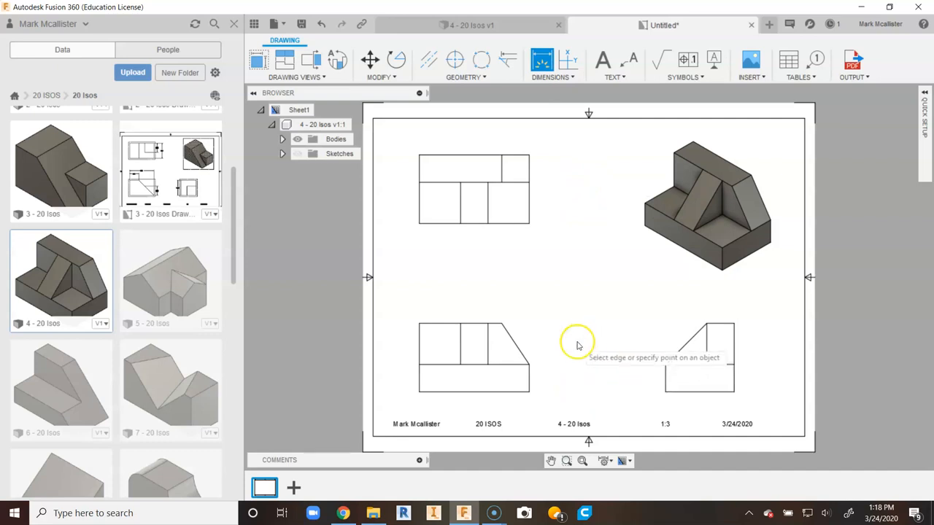
click(419, 223)
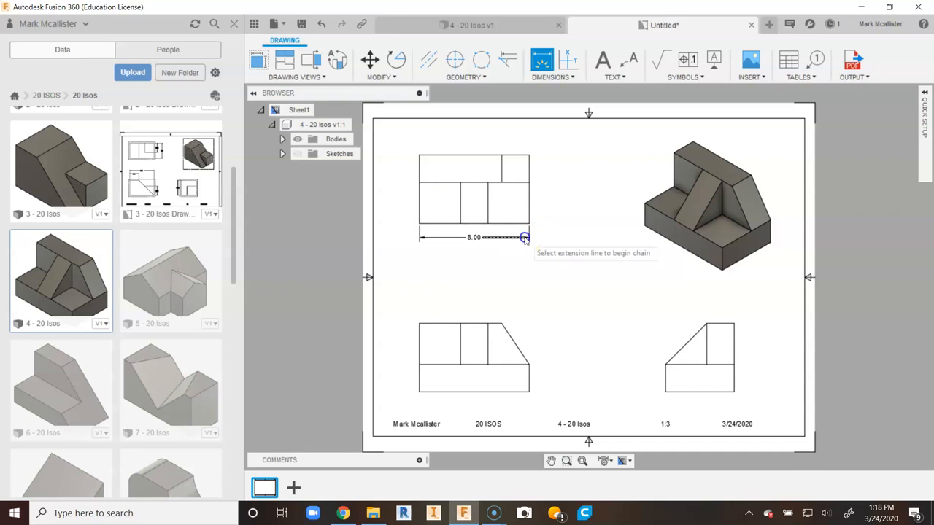
right_click(501, 254)
click(537, 259)
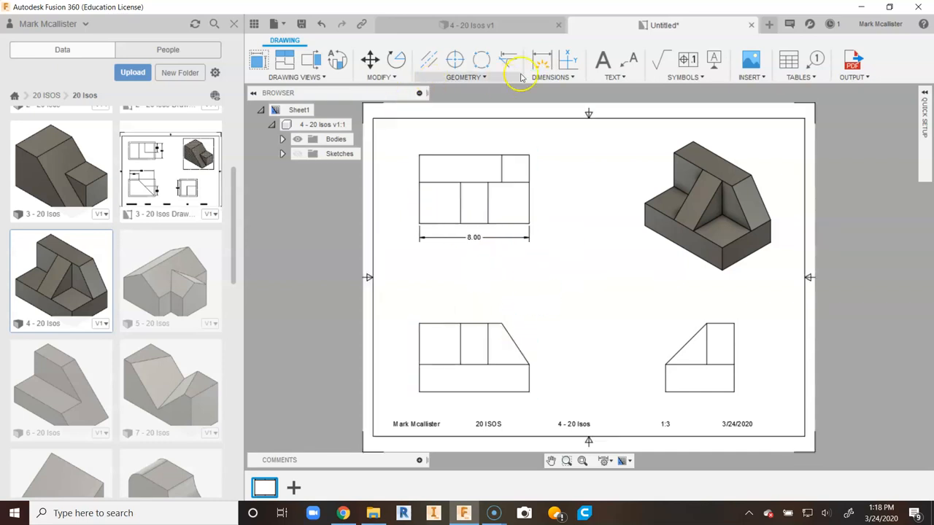
click(542, 62)
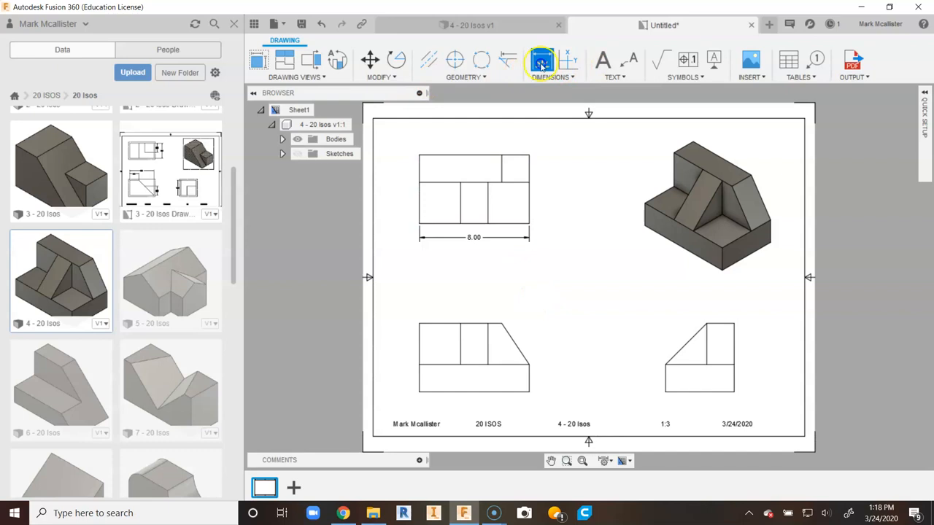
click(511, 392)
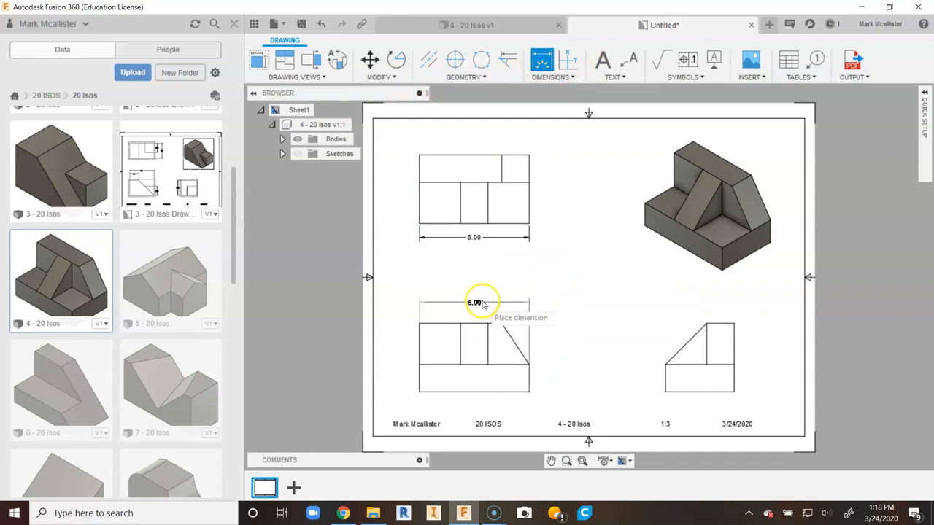
scroll(474, 298, up, 3)
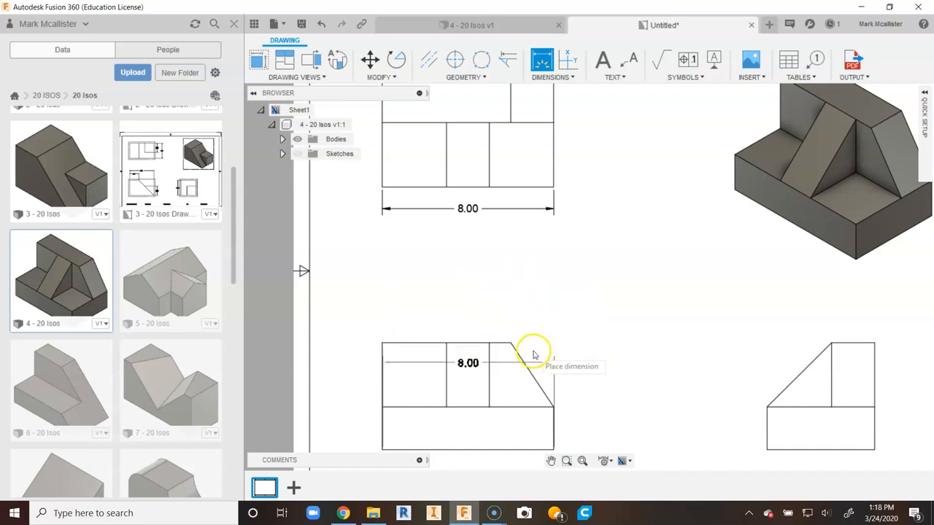
right_click(542, 270)
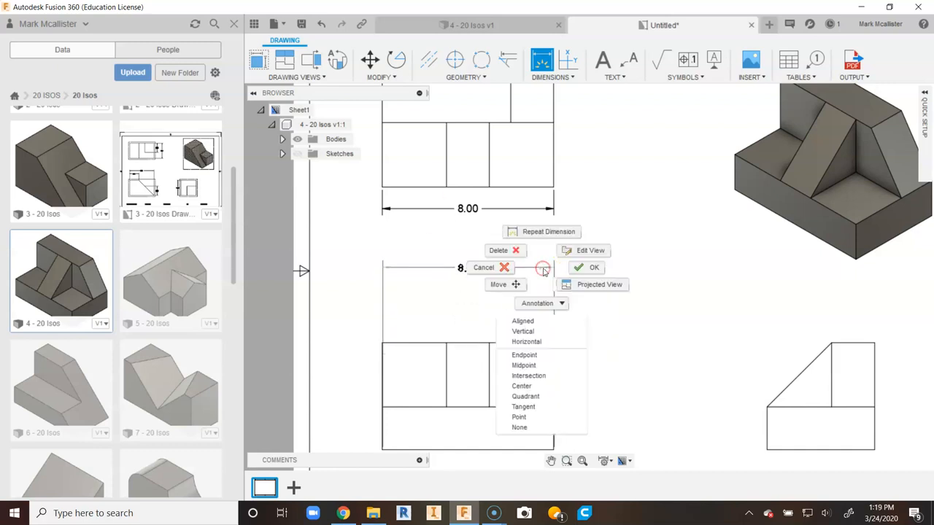
click(499, 271)
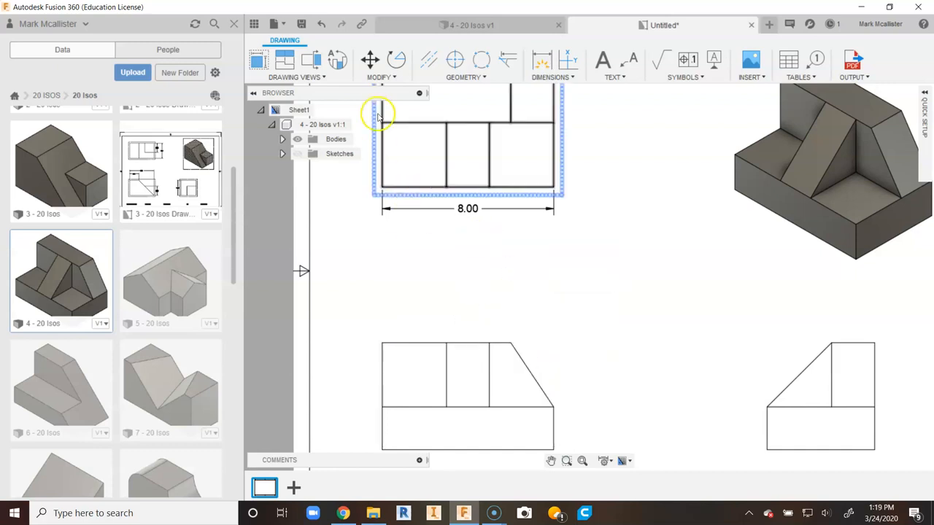
Step: Dimension the horizontal distances from the front view's left edge to both edges of the rib, stacking them above the view
click(542, 61)
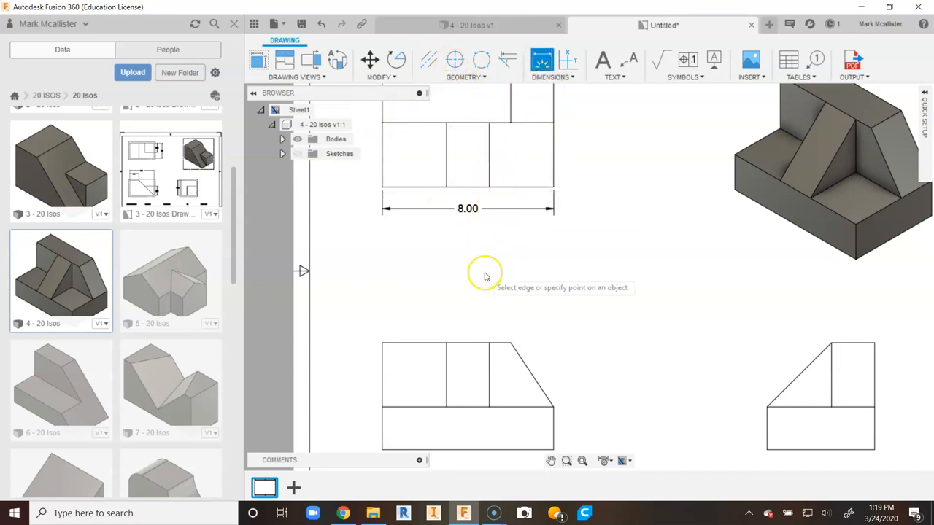
click(489, 342)
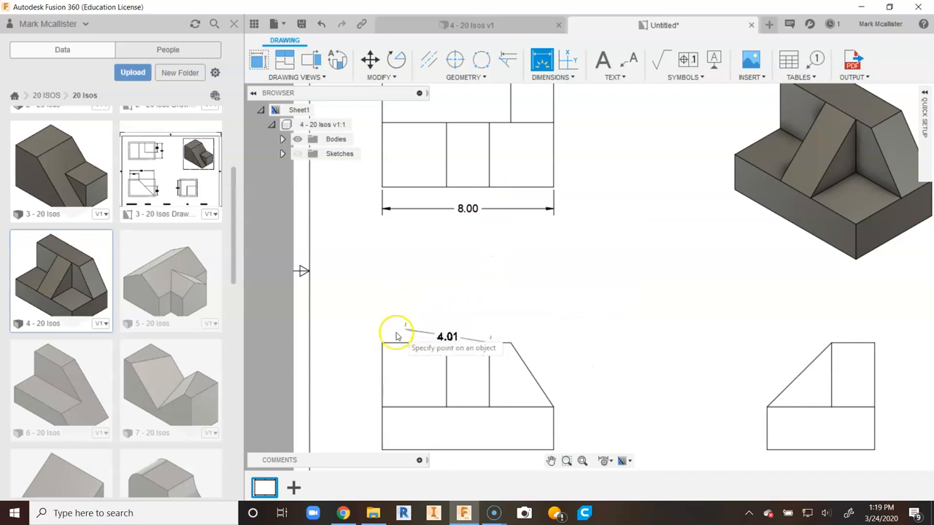
click(394, 301)
click(447, 343)
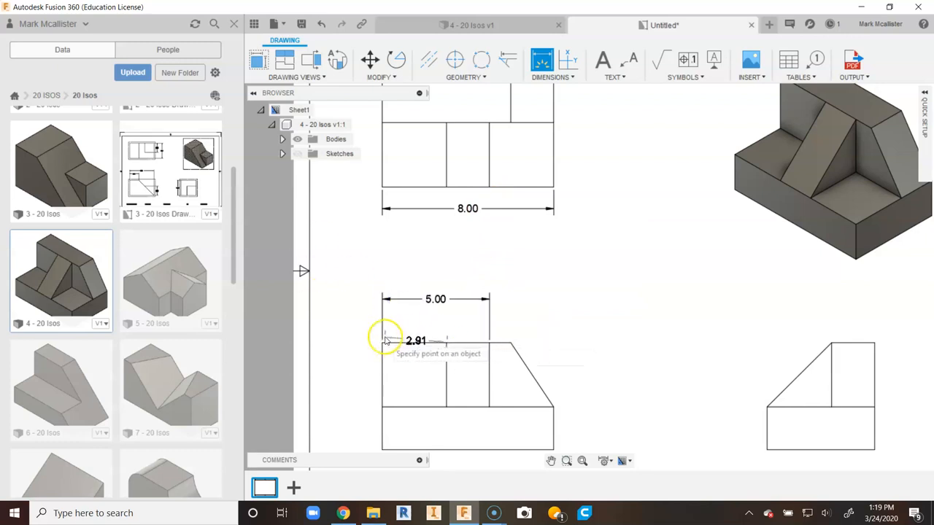
click(412, 335)
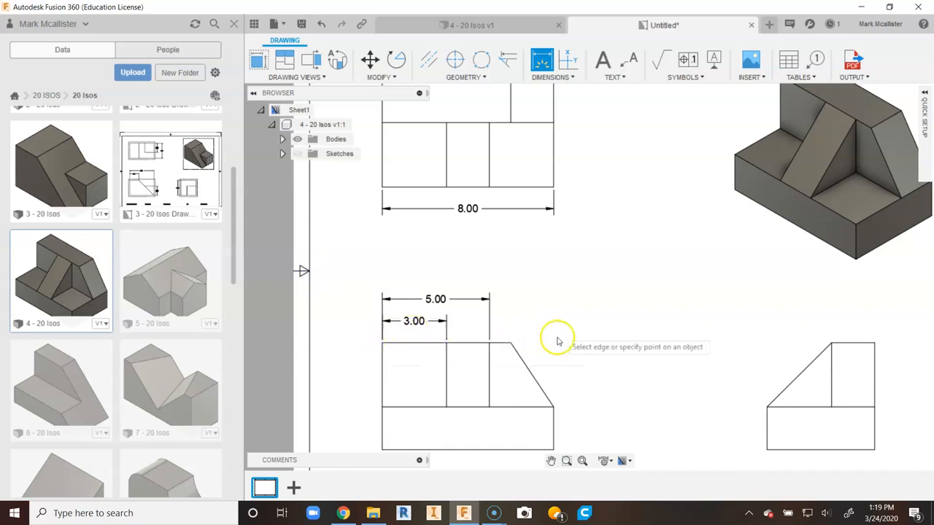
Step: Add an angular dimension between the front view's sloped edge and the horizontal ledge line, placing it outside the slope
mouse_move(652, 181)
middle_down()
mouse_move(635, 211)
mouse_move(588, 192)
middle_up()
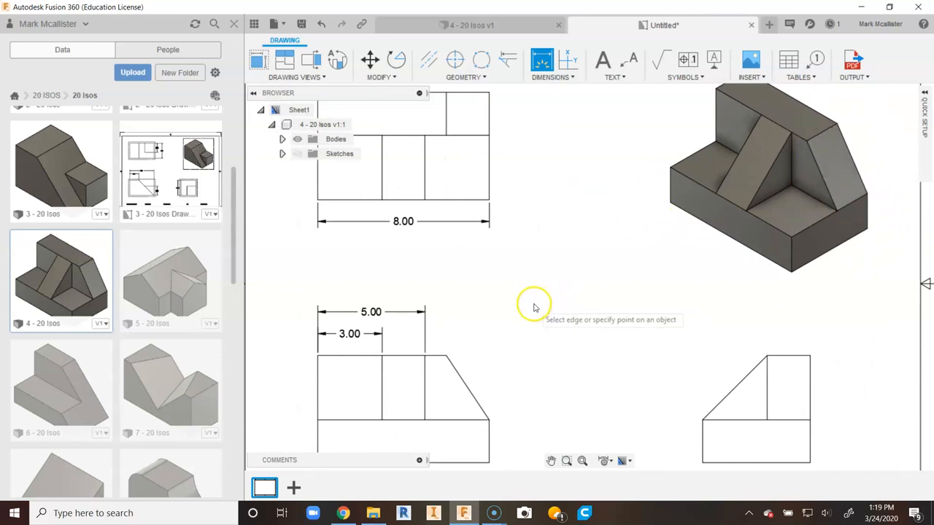
click(489, 319)
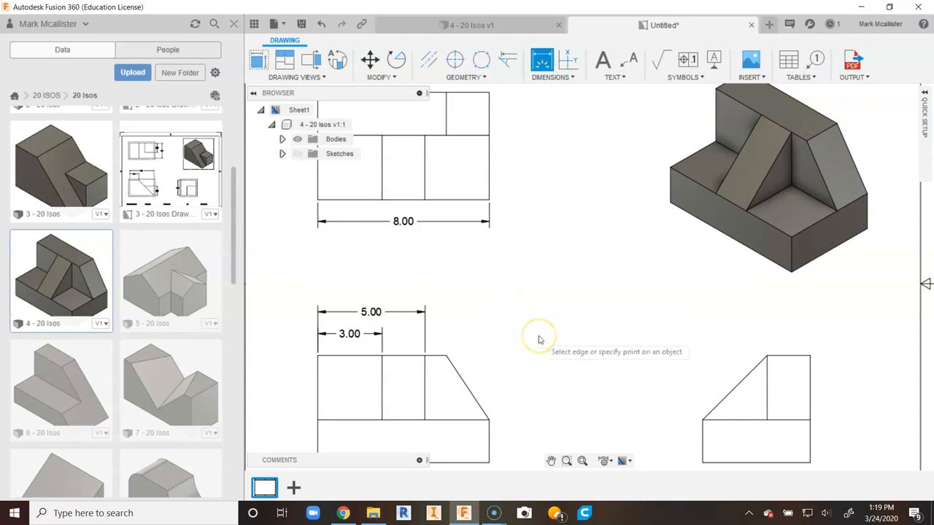
scroll(520, 364, down, 2)
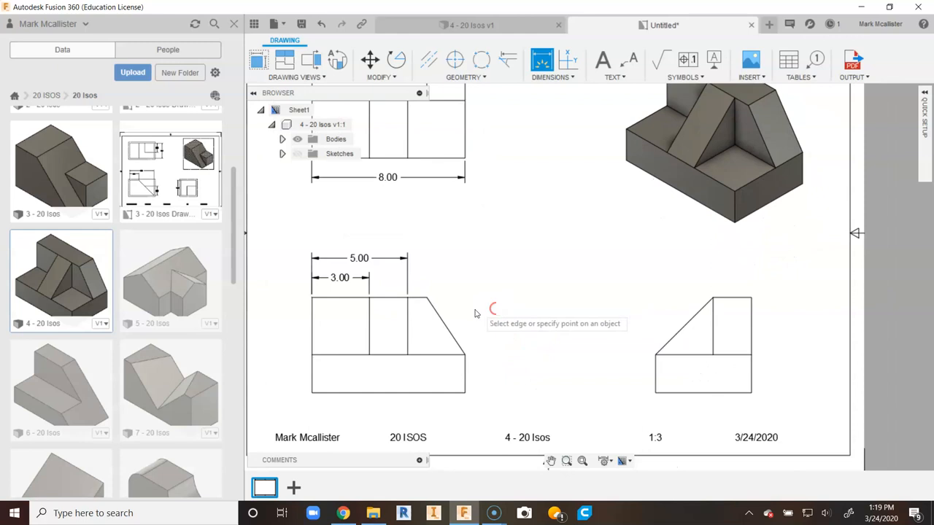
scroll(484, 309, up, 1)
scroll(488, 281, up, 1)
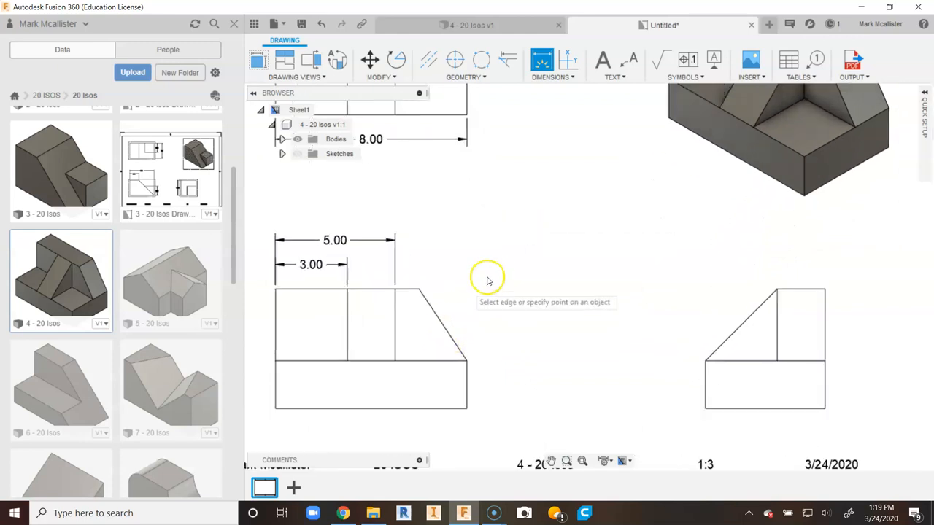
click(448, 332)
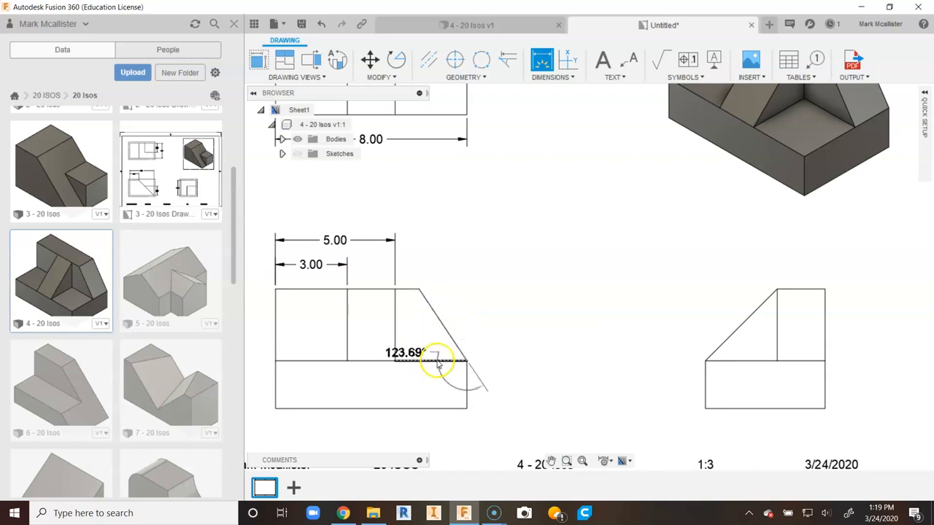
scroll(475, 328, up, 2)
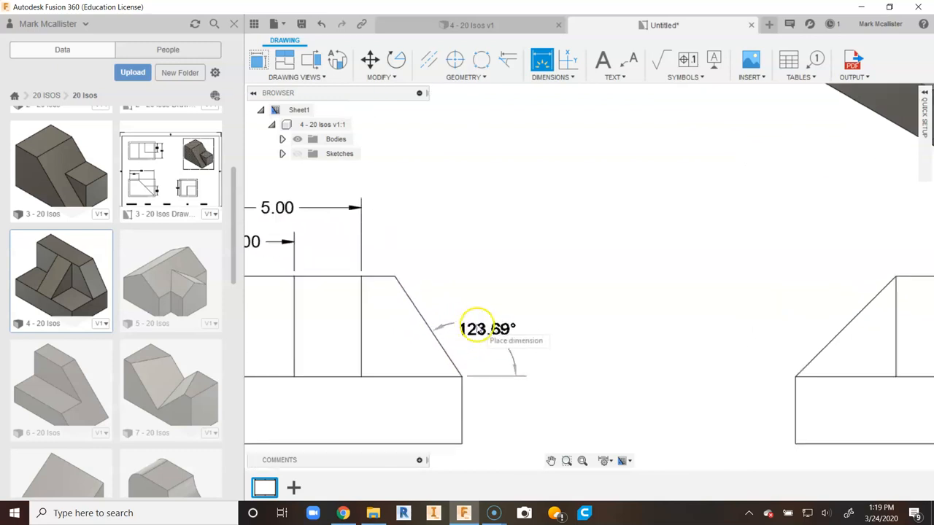
click(454, 312)
scroll(467, 313, down, 2)
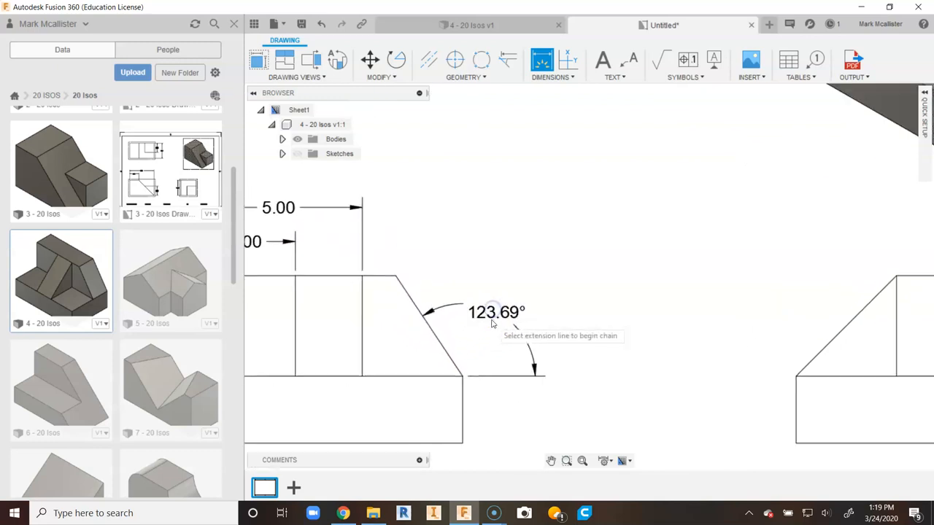
scroll(486, 312, down, 1)
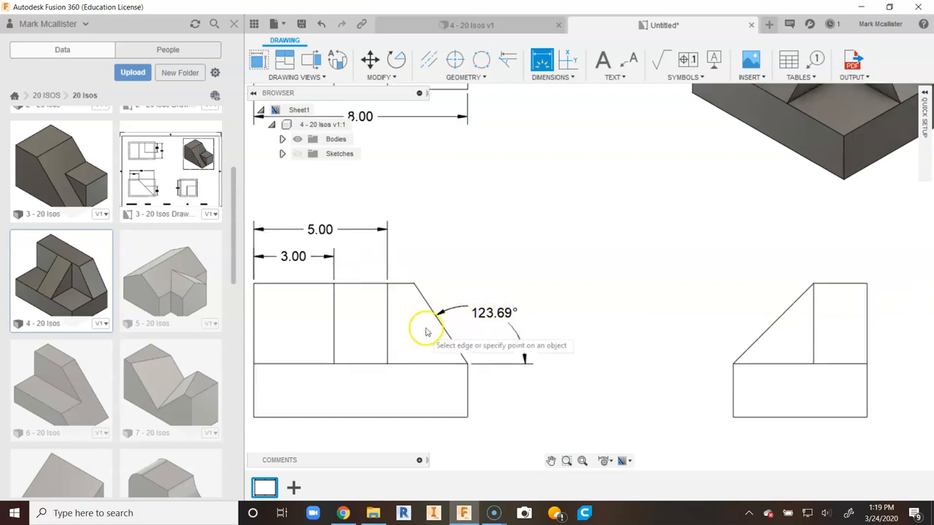
right_click(513, 232)
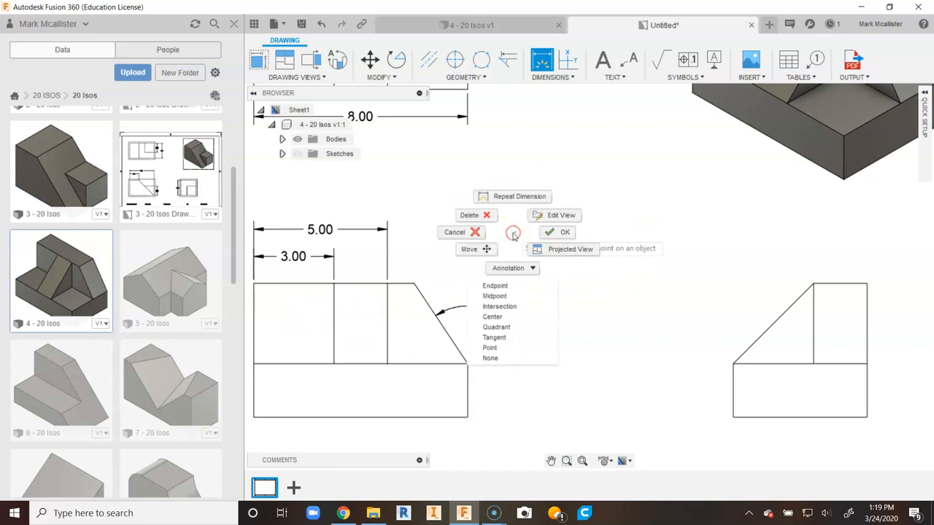
click(551, 232)
scroll(555, 263, down, 1)
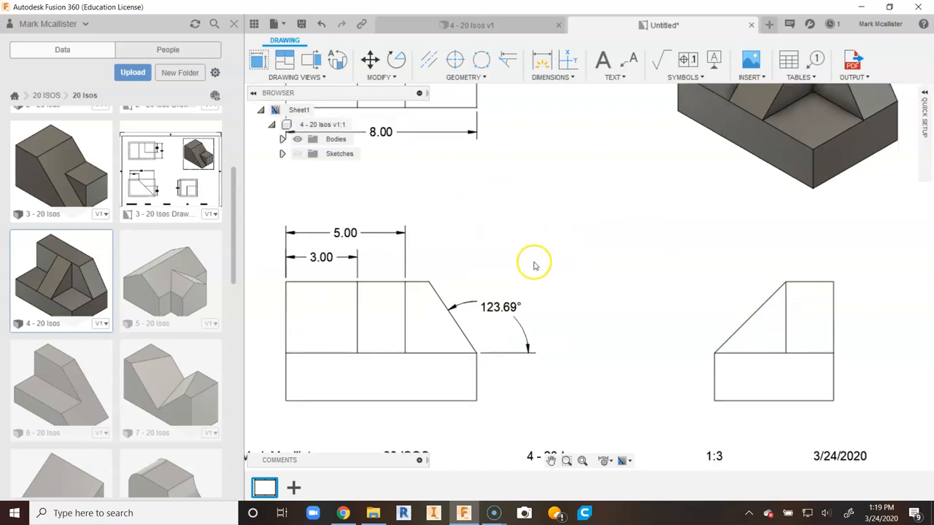
middle_drag(441, 207, 446, 267)
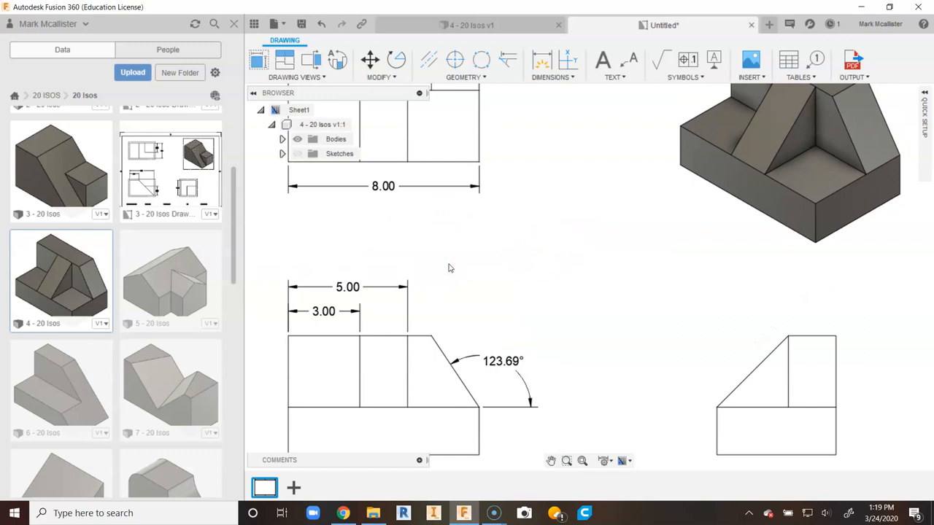
click(542, 60)
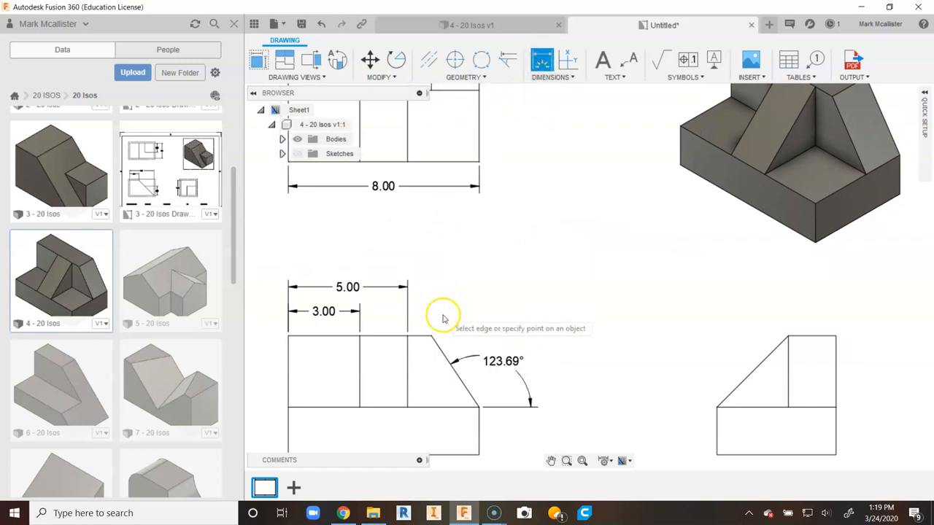
click(430, 335)
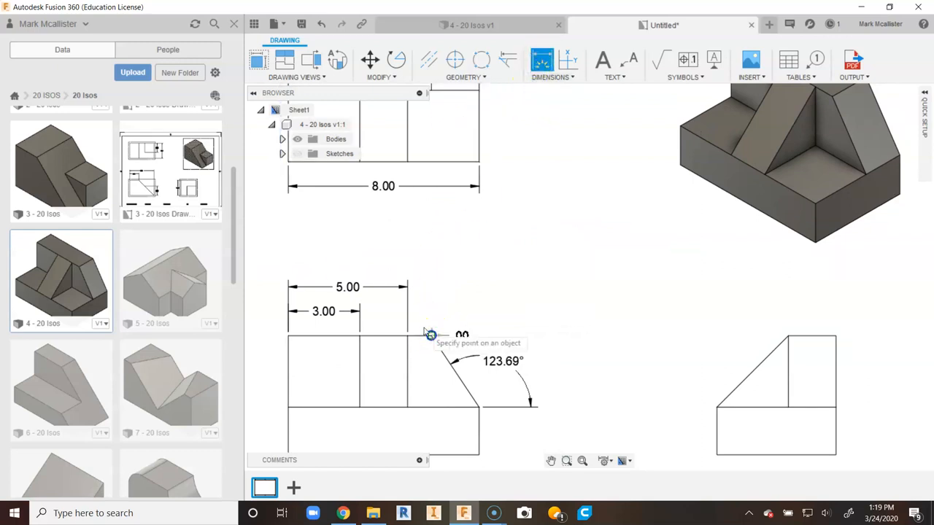
click(288, 335)
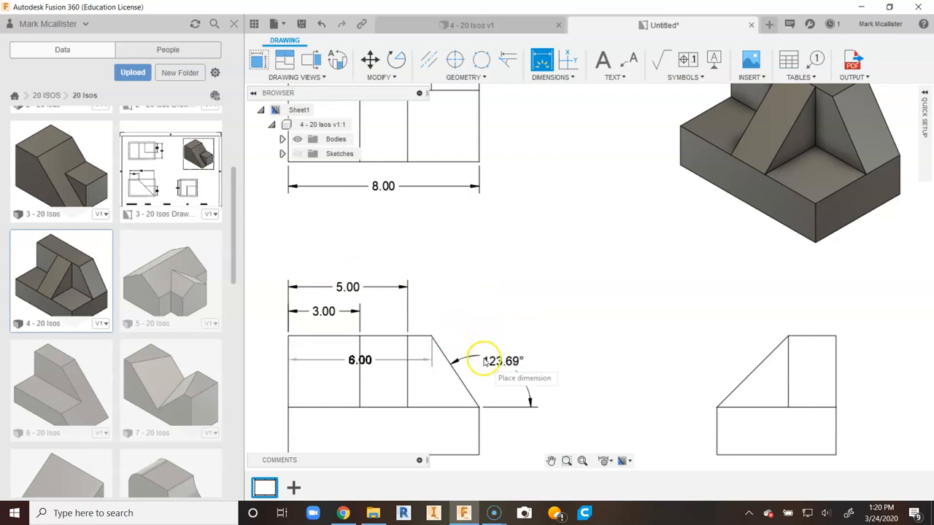
right_click(446, 231)
click(409, 233)
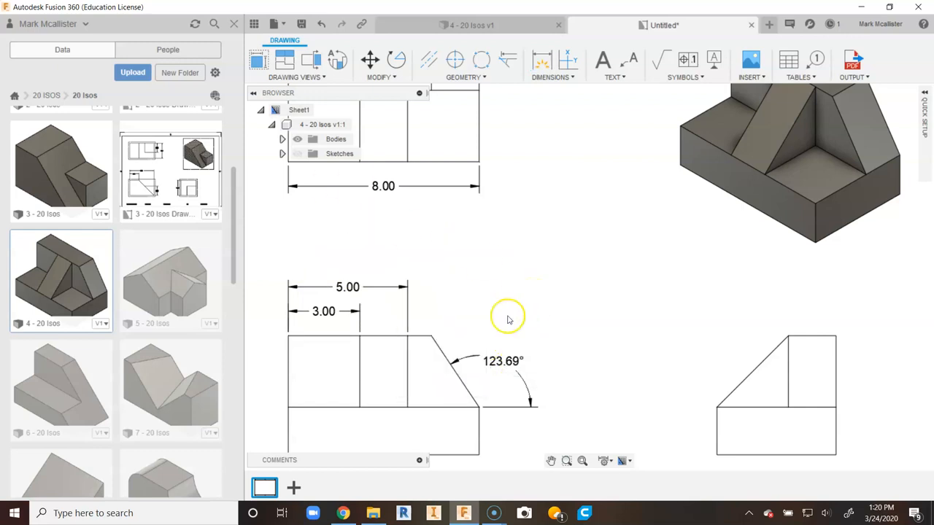
Step: Dimension the overall depth of the side view along its ledge line, placing the dimension above the view
scroll(508, 319, down, 3)
scroll(511, 352, up, 2)
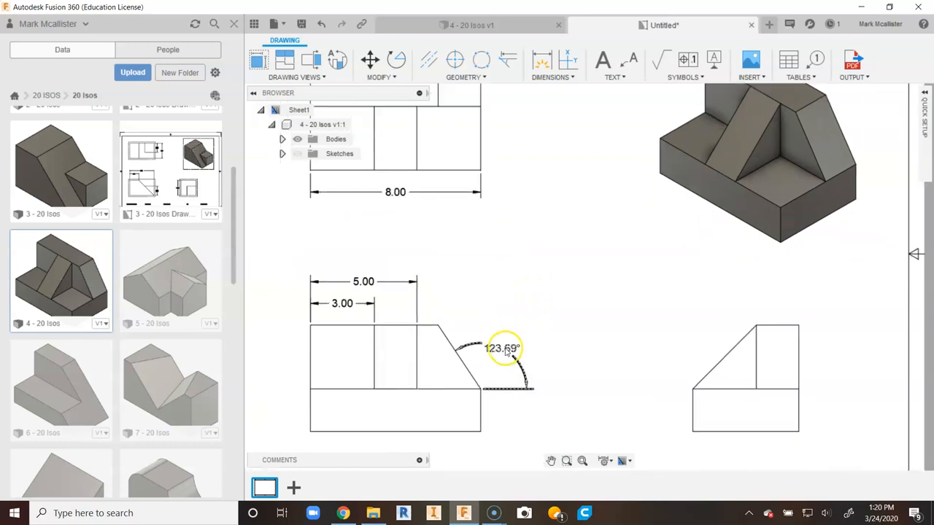
scroll(578, 283, down, 1)
middle_drag(603, 278, 582, 297)
click(544, 62)
click(655, 399)
click(750, 399)
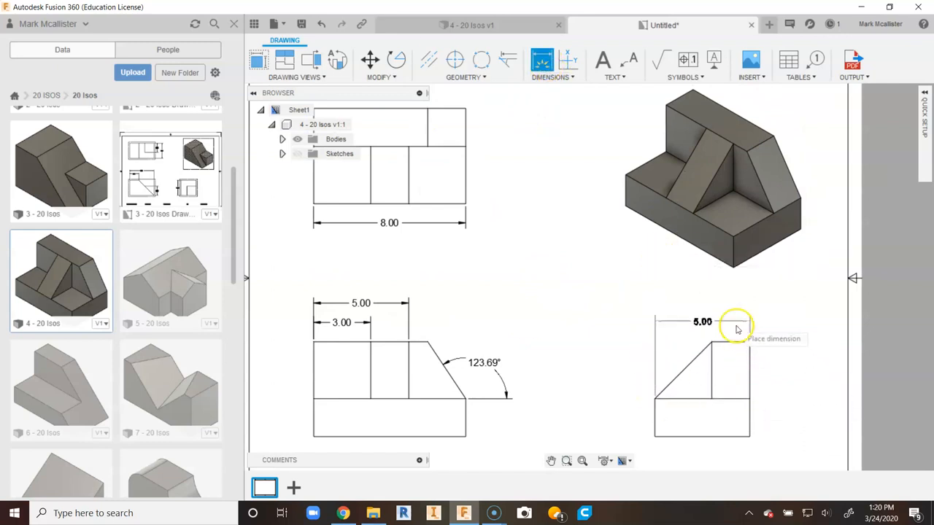
click(700, 301)
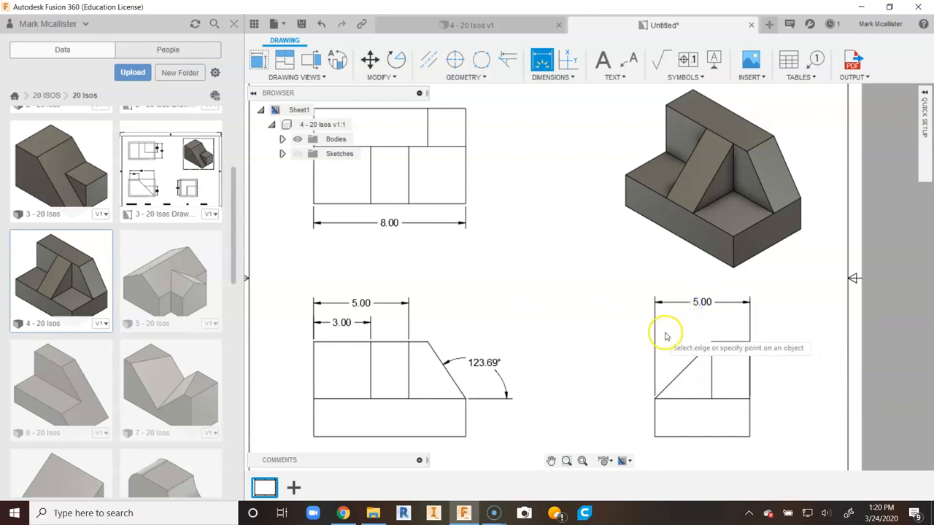
right_click(620, 321)
click(583, 328)
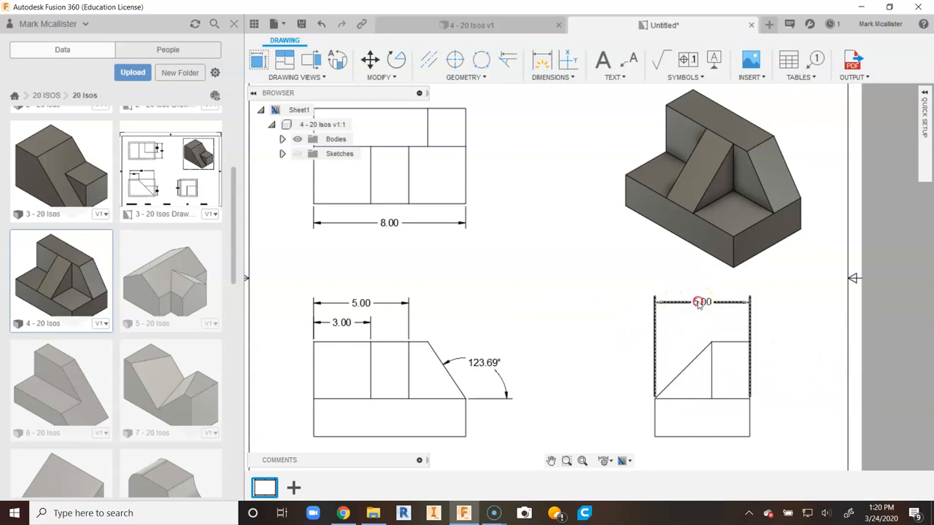
Step: Delete the overall depth dimension above the side view
right_click(692, 301)
click(676, 285)
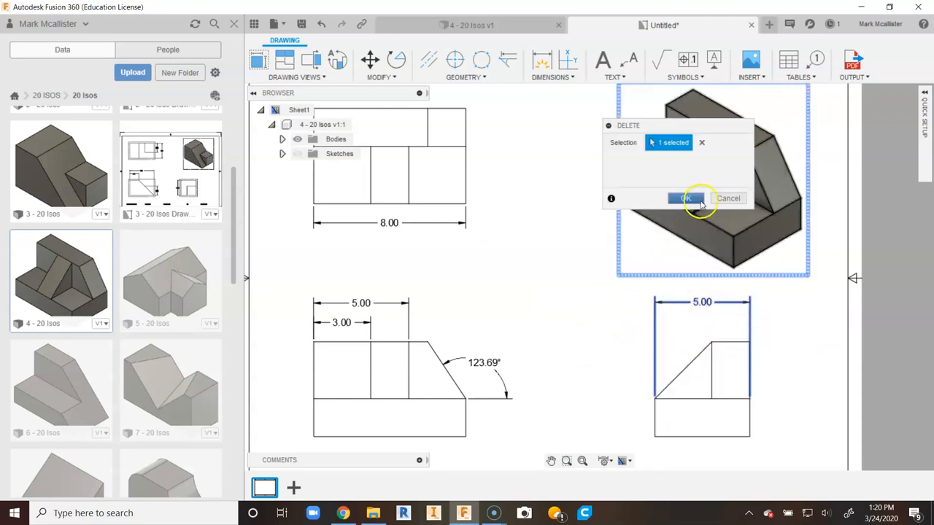
click(691, 199)
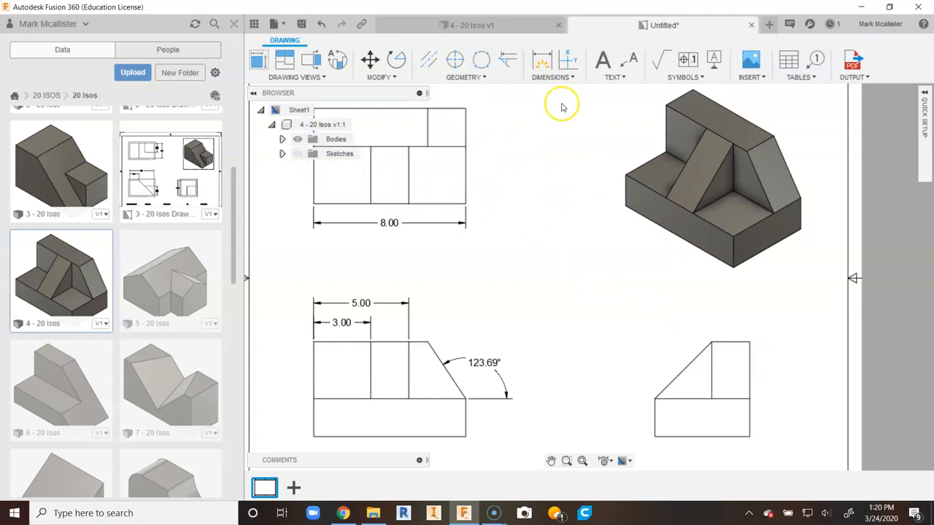
Step: Dimension the top view's overall depth and its rear wall thickness, stacking both dimensions to the right of the view
click(542, 62)
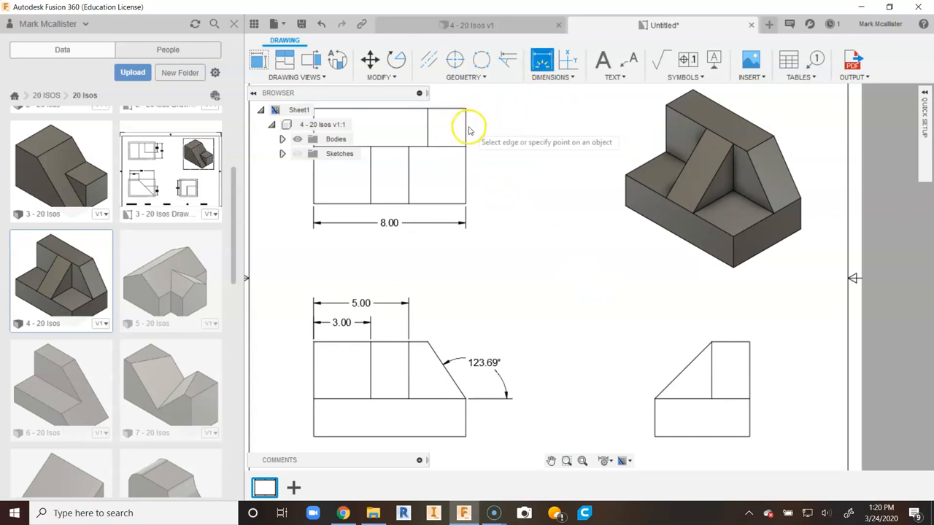
click(465, 109)
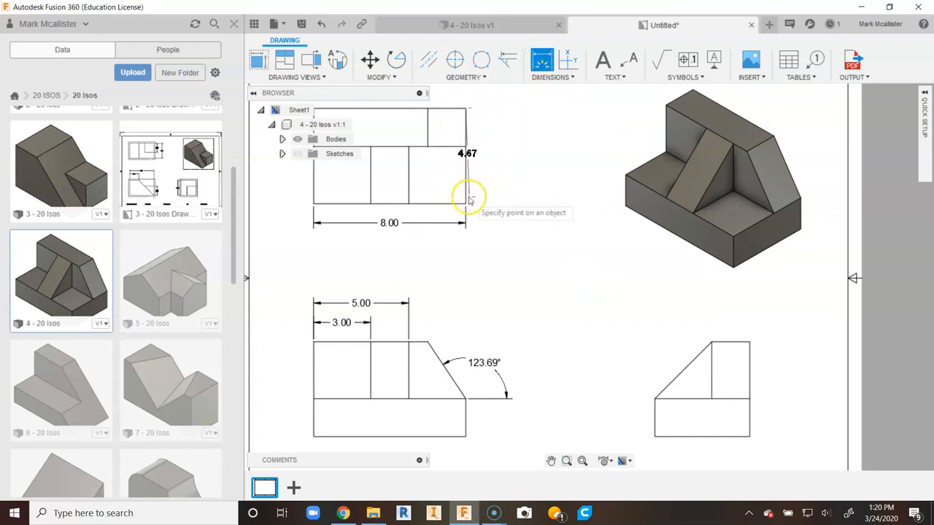
click(465, 202)
click(506, 194)
click(465, 146)
click(463, 109)
click(481, 127)
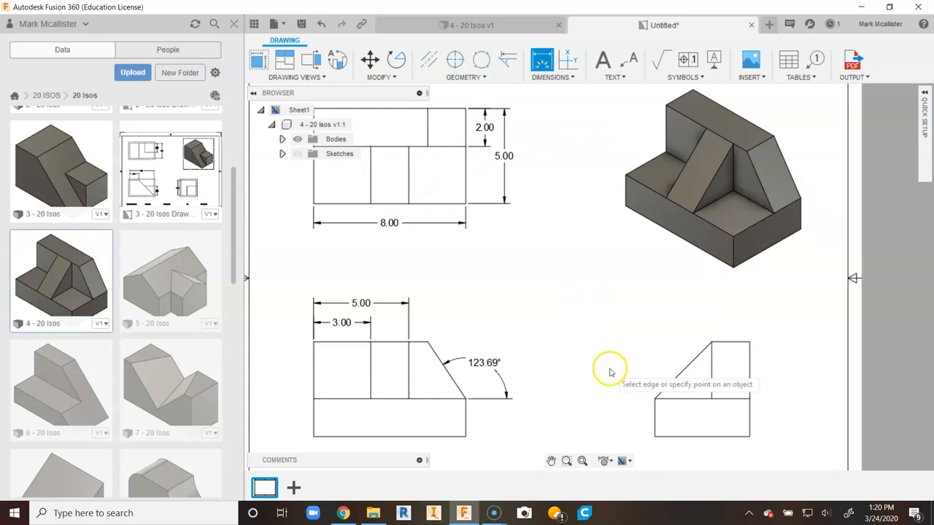
right_click(598, 298)
click(645, 298)
Step: Move the side view slightly closer to the front view, keeping the two horizontally aligned
click(684, 397)
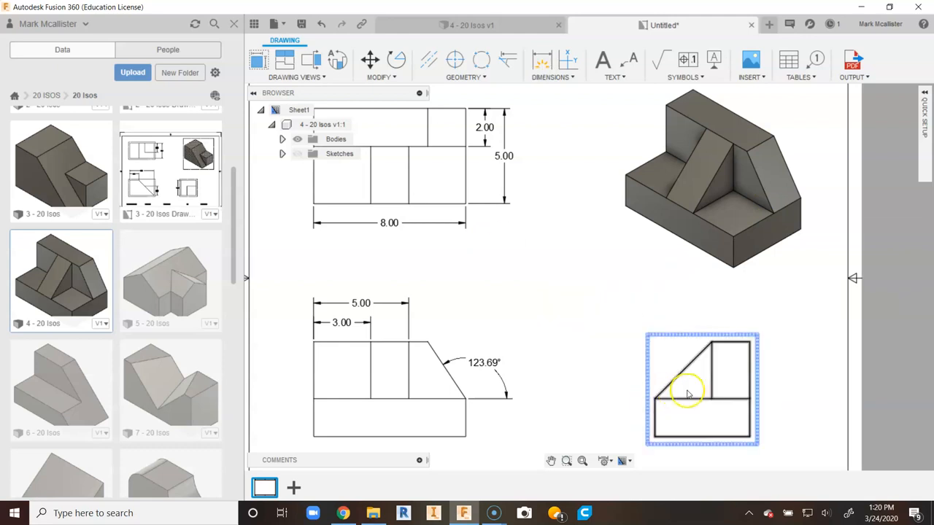
drag(561, 313, 668, 369)
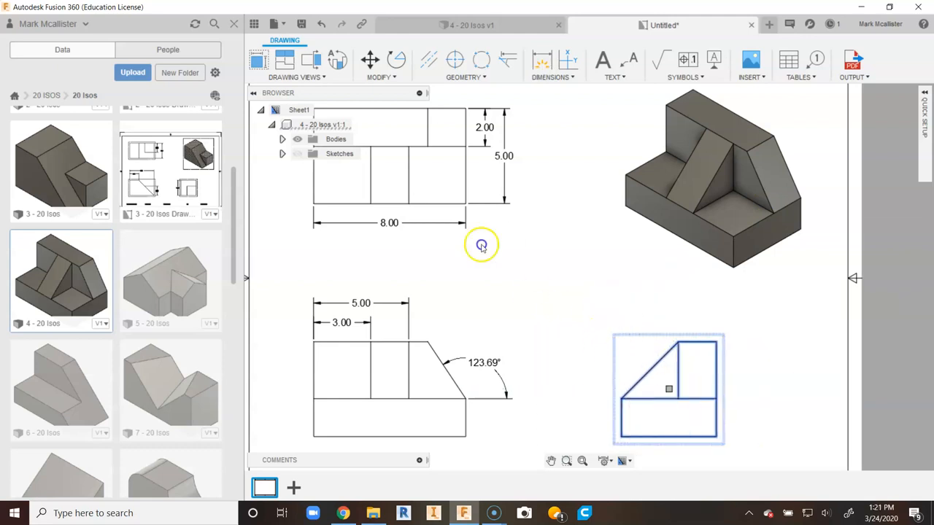
click(602, 309)
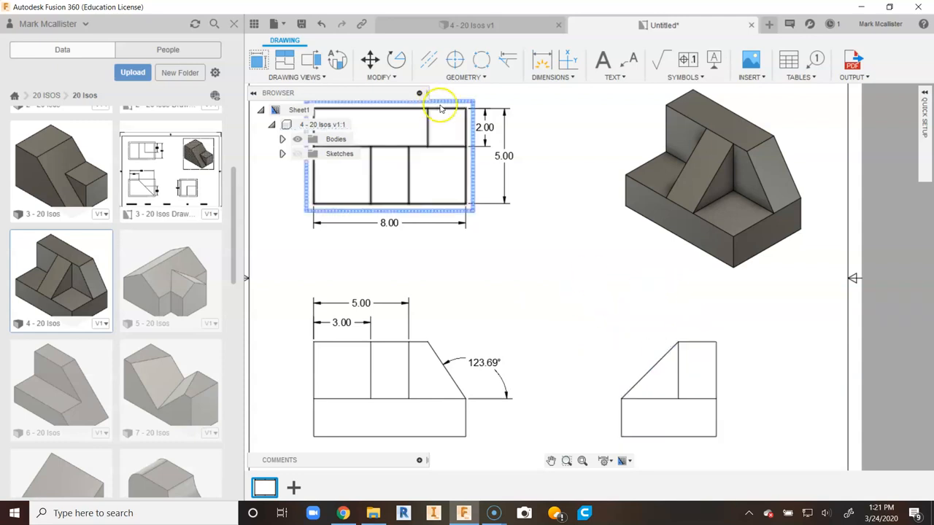
Step: Dimension the side view's overall height, placing the dimension to the left of the view
click(541, 60)
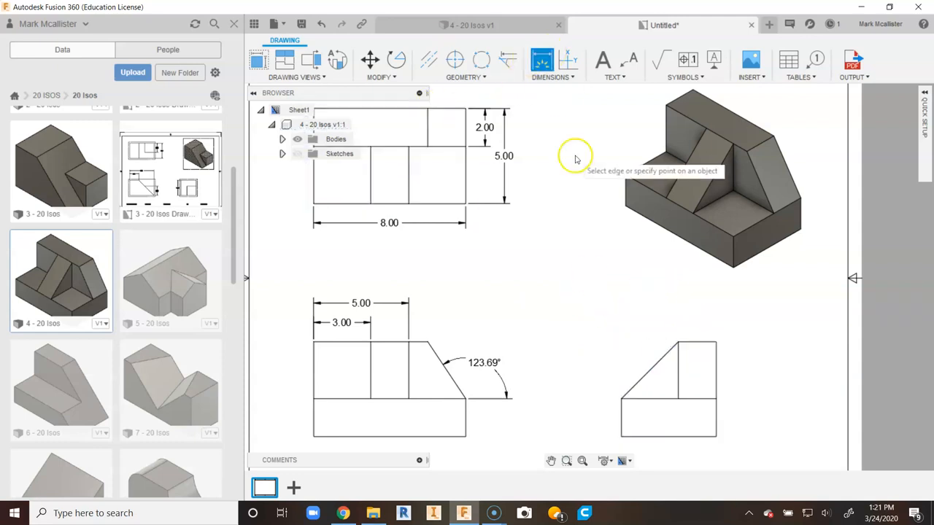
click(714, 342)
click(716, 438)
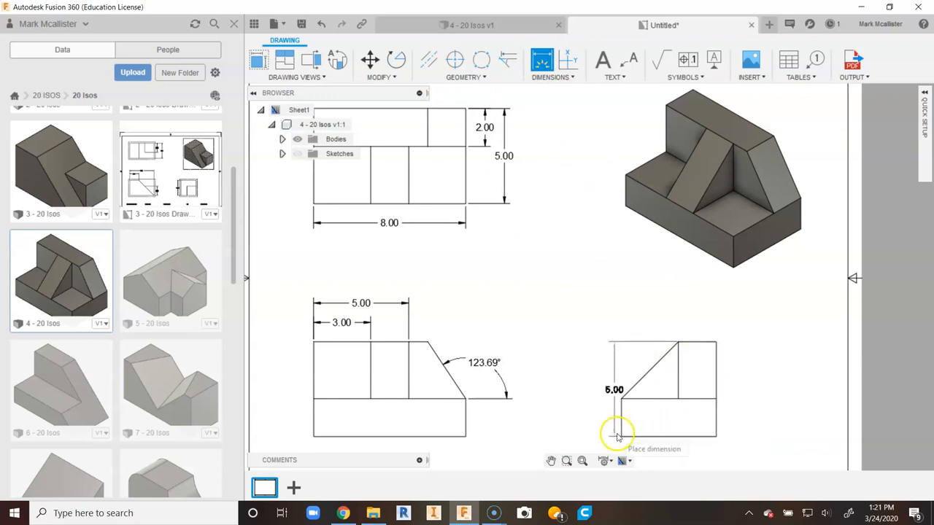
click(577, 421)
right_click(616, 367)
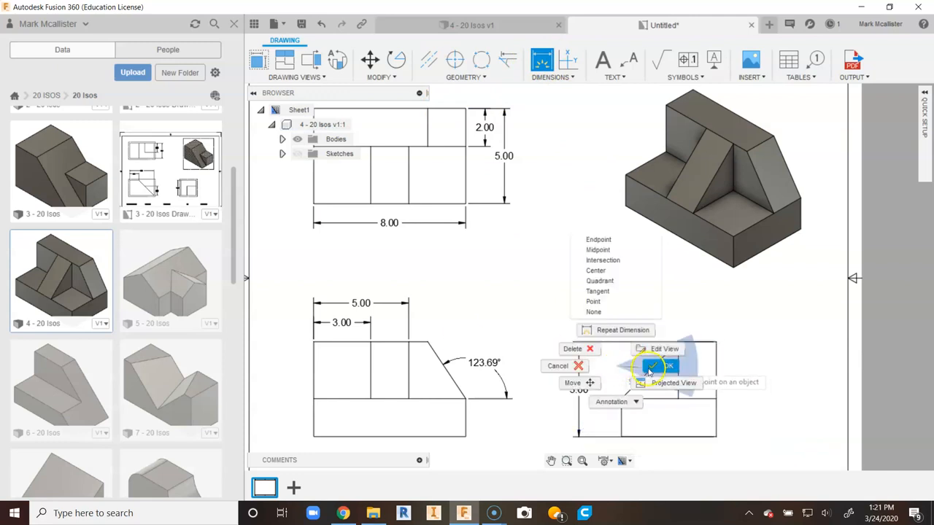
click(659, 366)
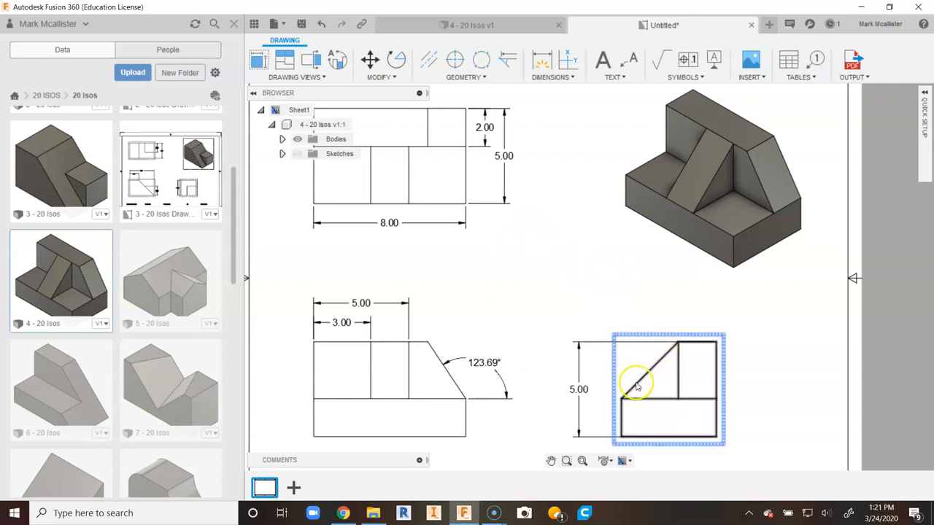
Step: Delete the overall height dimension on the left of the side view
right_click(579, 390)
click(537, 373)
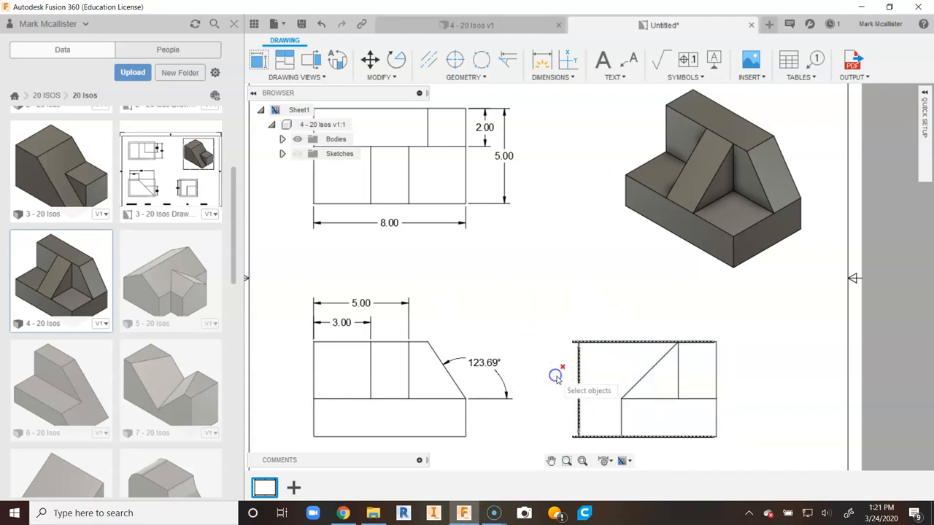
click(685, 198)
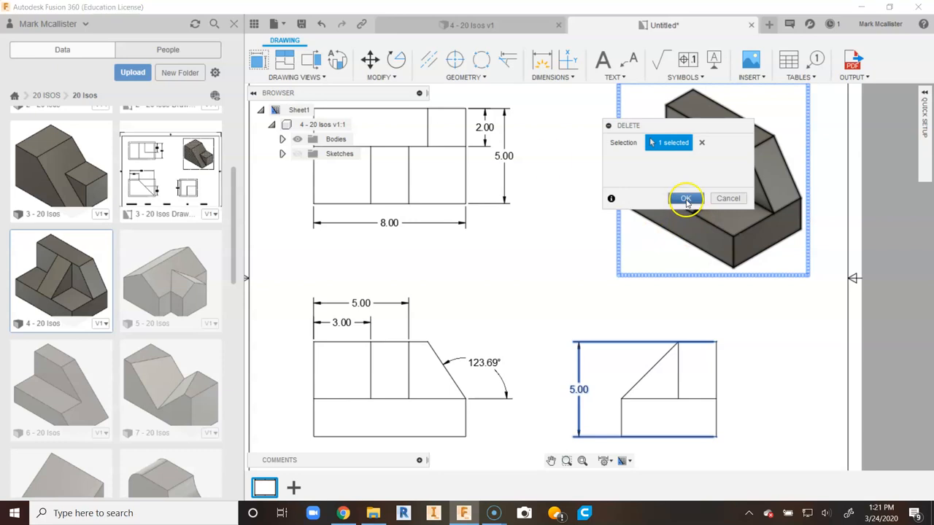
Step: Dimension the side view's overall height, placing the dimension just to the right of the view
click(541, 60)
click(715, 342)
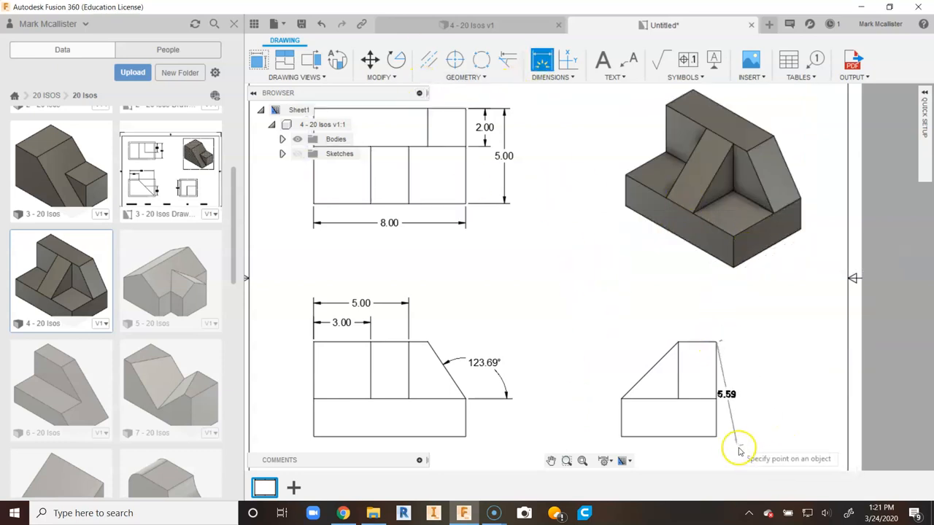
click(716, 437)
click(734, 434)
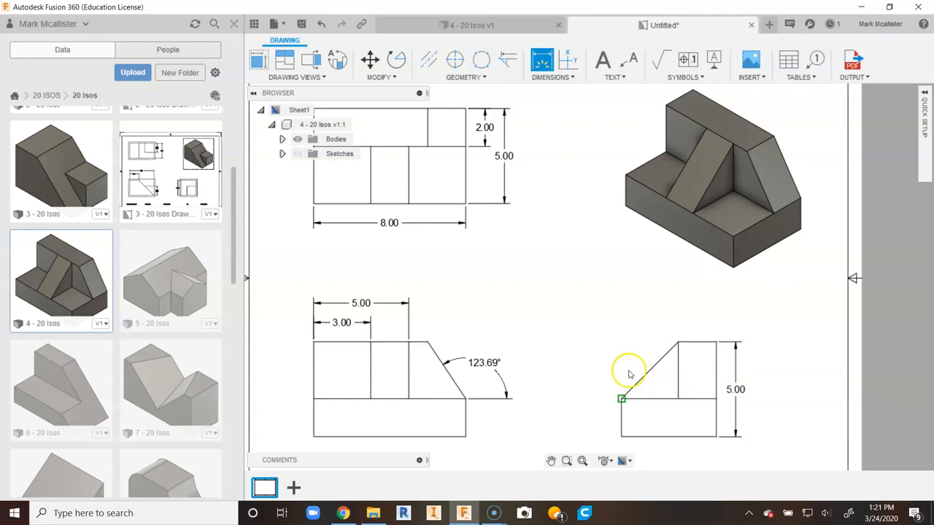
Step: Dimension the front view's overall height, placing the dimension to the right beyond the angular dimension
click(408, 341)
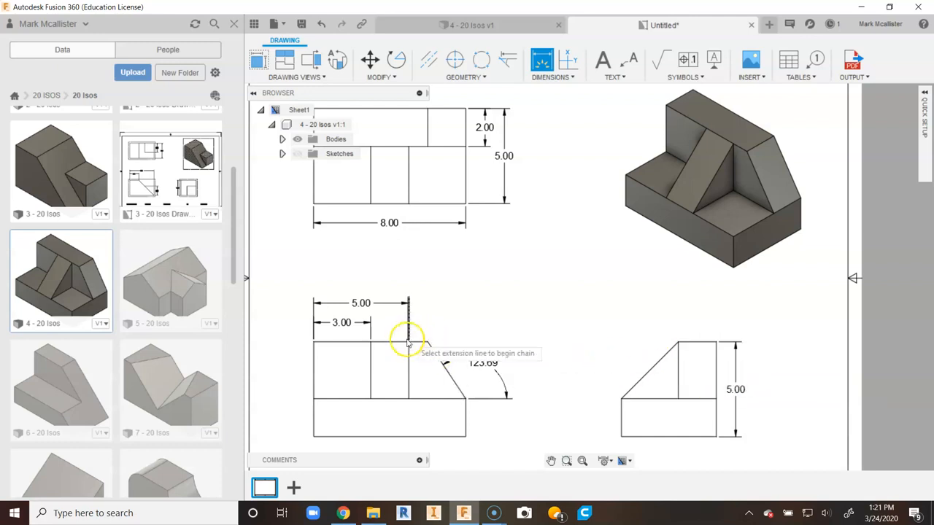
click(409, 438)
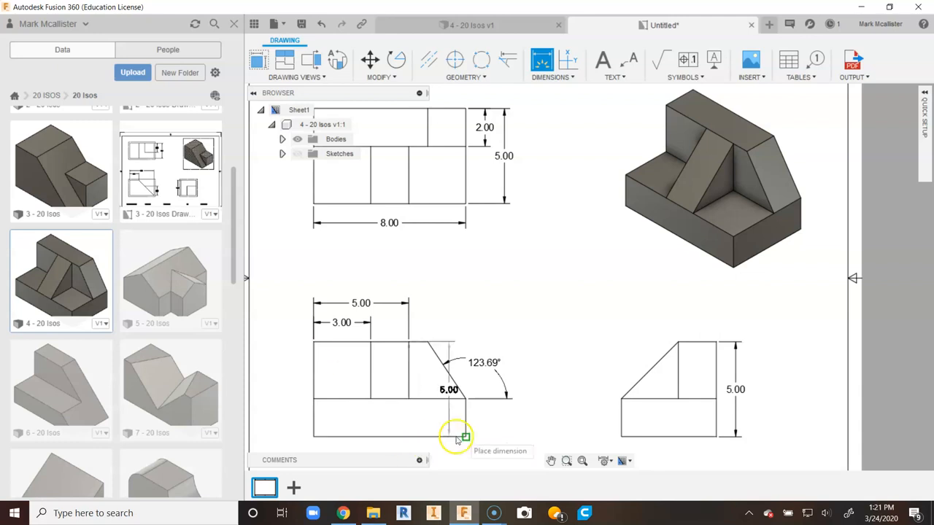
click(538, 429)
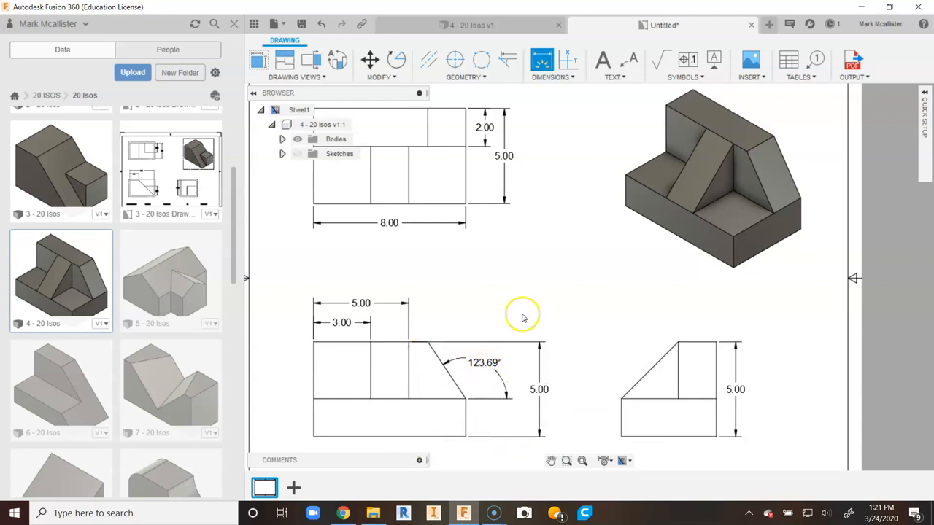
right_click(549, 286)
click(521, 288)
Step: Delete the overall height dimension beside the front view
click(540, 388)
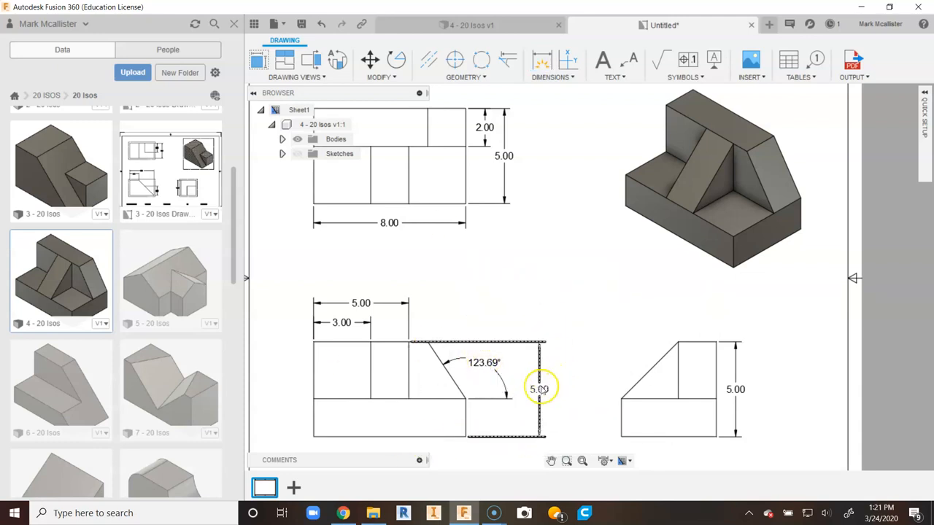
right_click(538, 391)
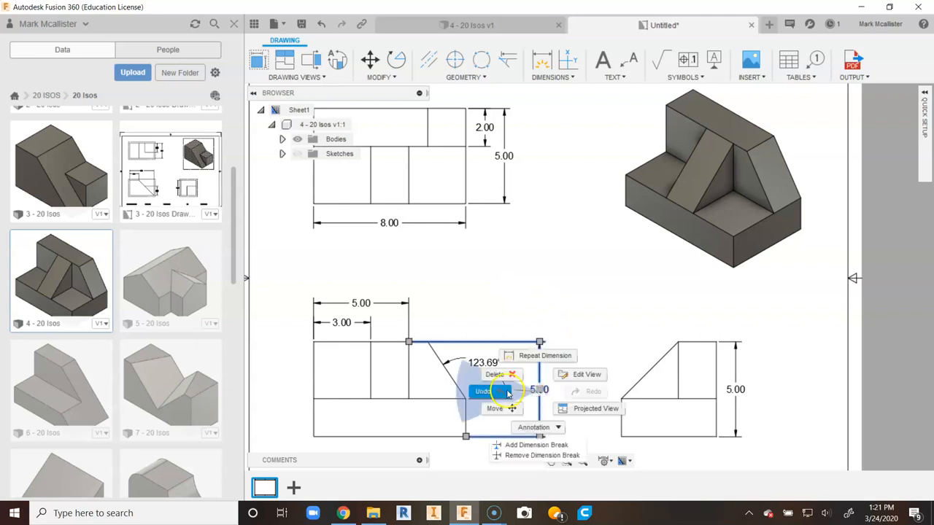
click(511, 375)
right_click(581, 308)
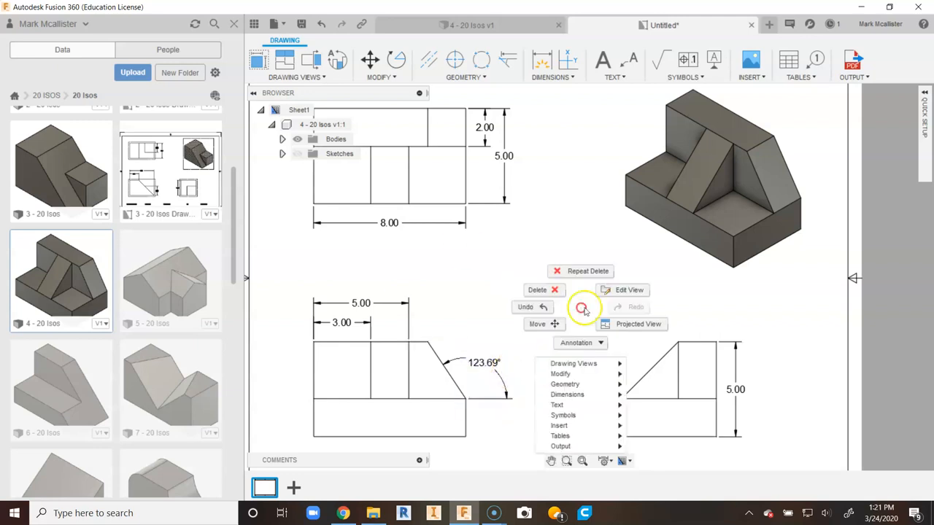
click(581, 309)
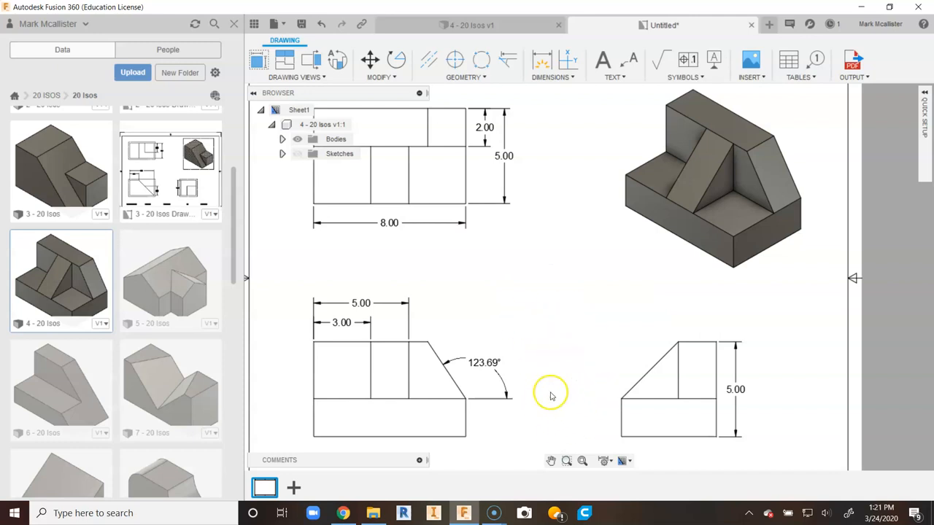
Step: Dimension the height of the base block in the side view, placing the dimension to the left of the view
click(541, 59)
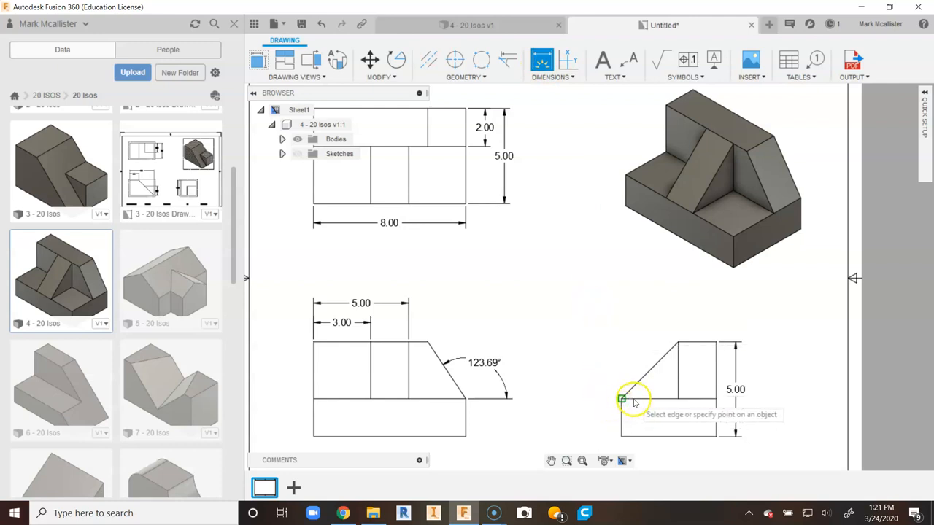
click(621, 436)
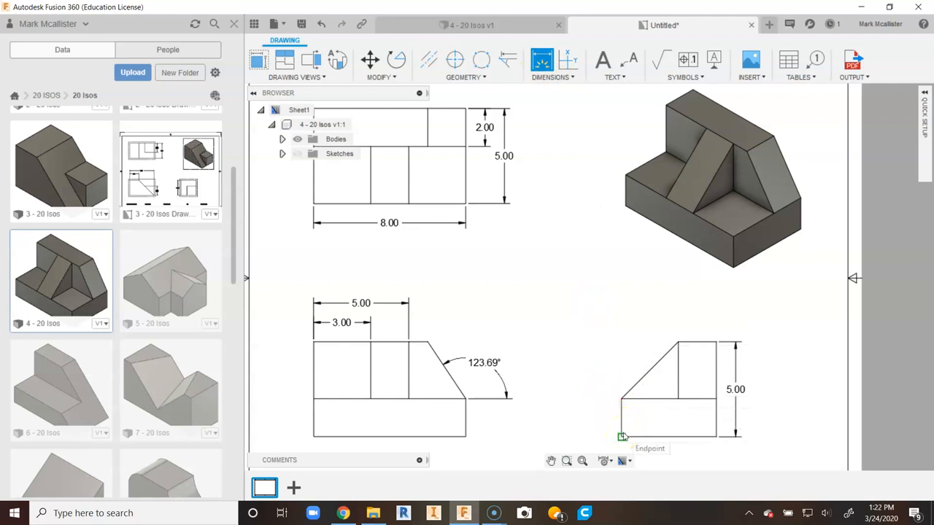
click(621, 398)
click(602, 402)
right_click(553, 281)
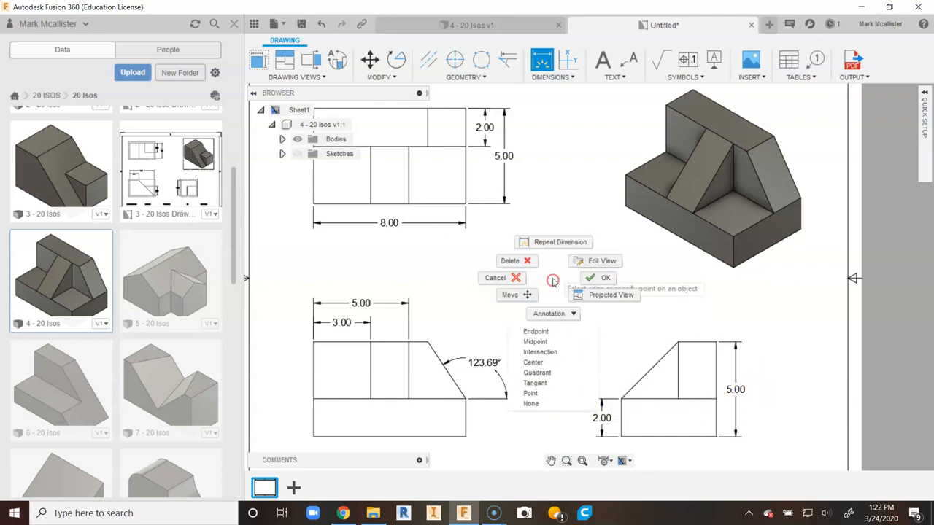
click(600, 277)
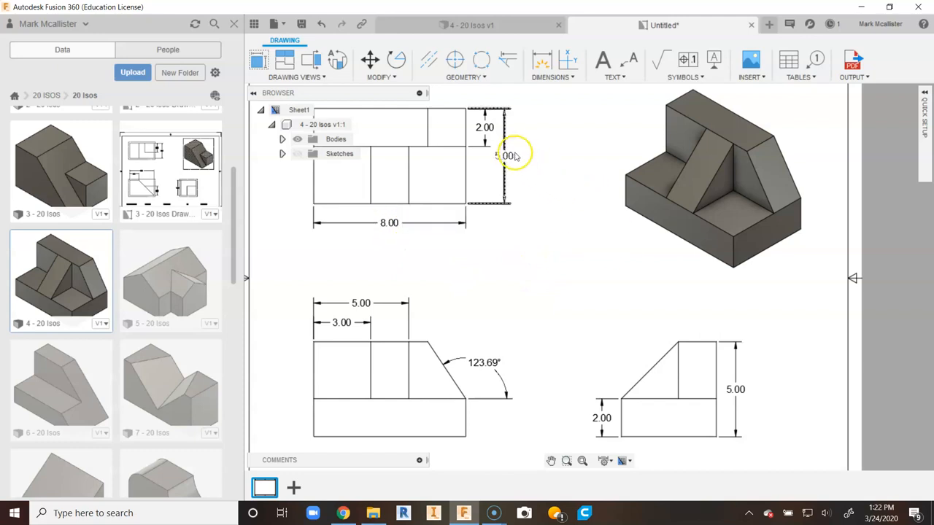
Step: Fit the whole sheet in view and save the drawing as 4 - 20 Isos Drawing in the 20 Isos folder
click(585, 461)
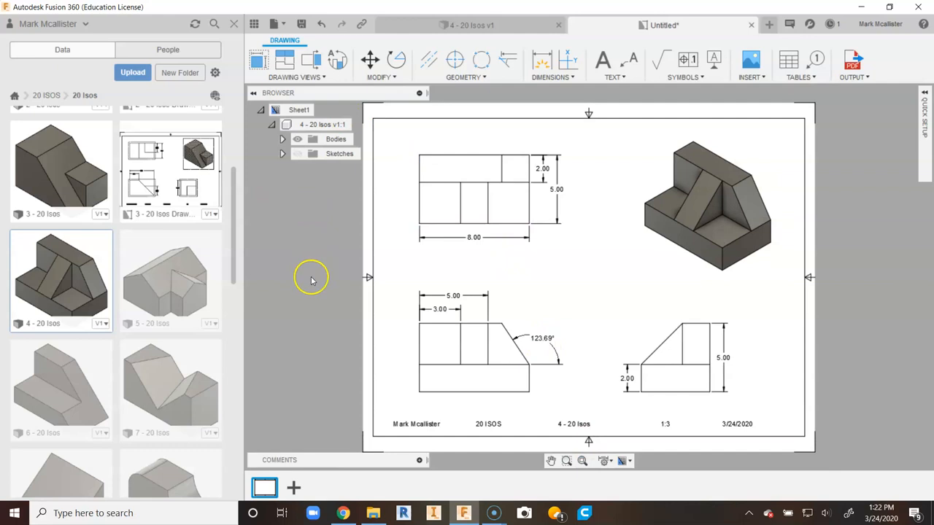
click(302, 25)
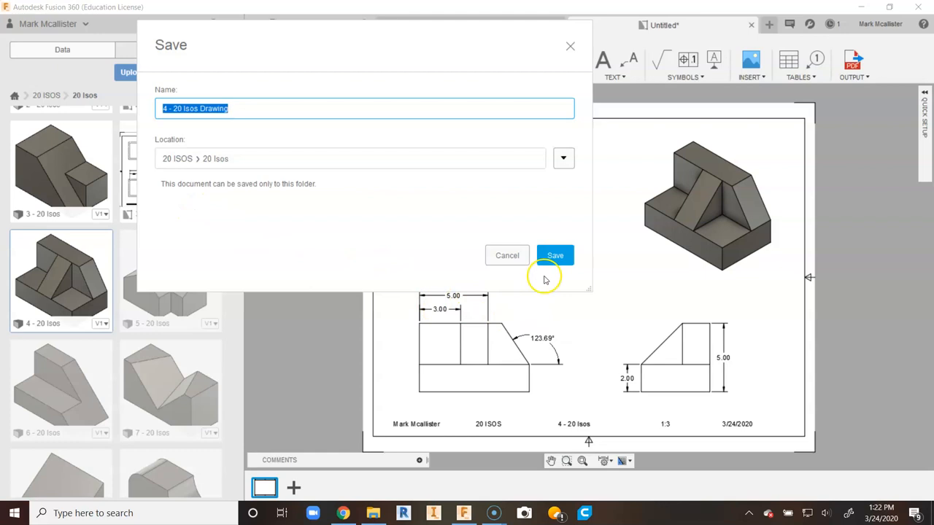
click(555, 257)
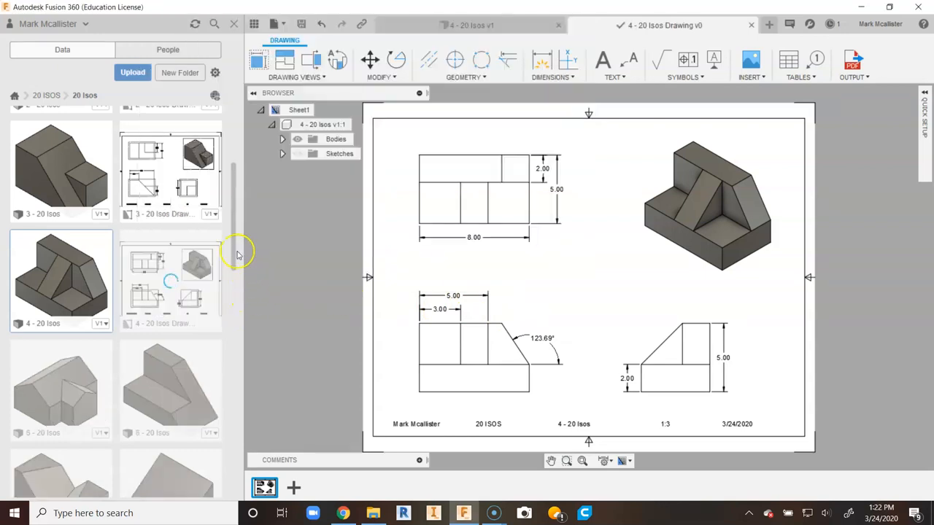
mouse_move(234, 252)
mouse_down()
mouse_move(234, 189)
mouse_move(250, 287)
mouse_move(242, 184)
mouse_up()
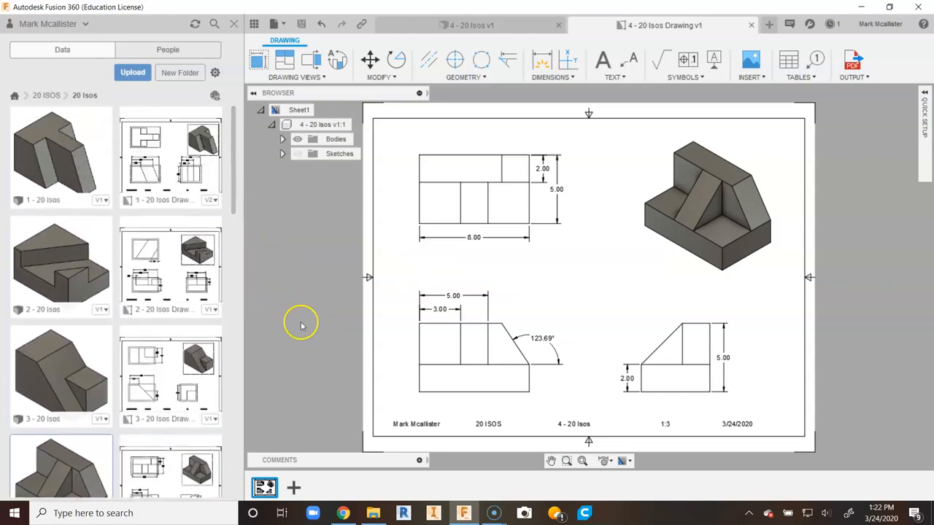